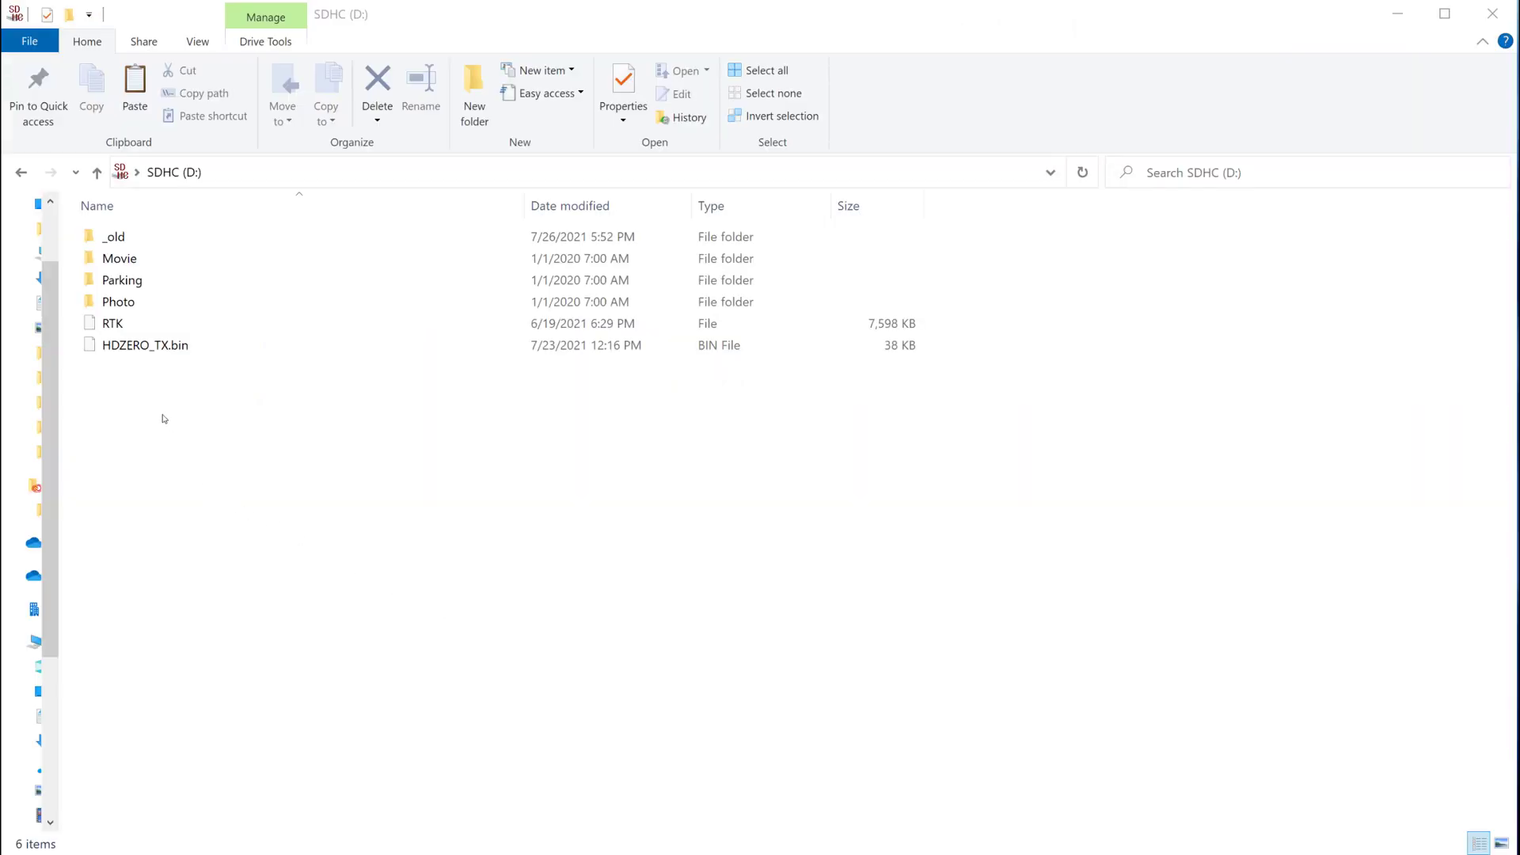
Create an empty text document named DONOTREMOVE.txt in the root of the SDHC (D:) card
right_click(132, 399)
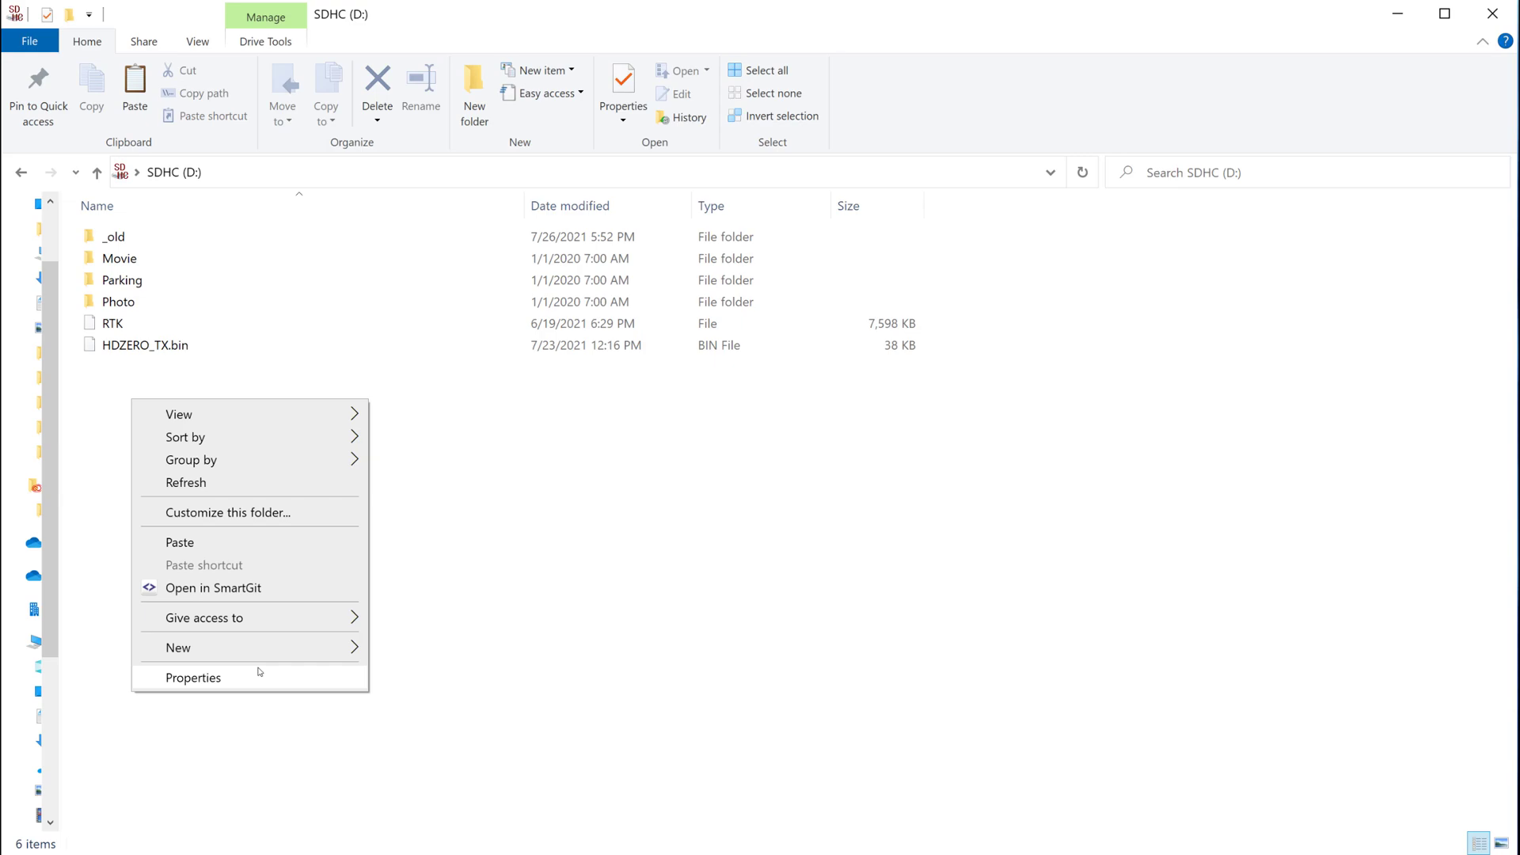
mouse_move(271, 647)
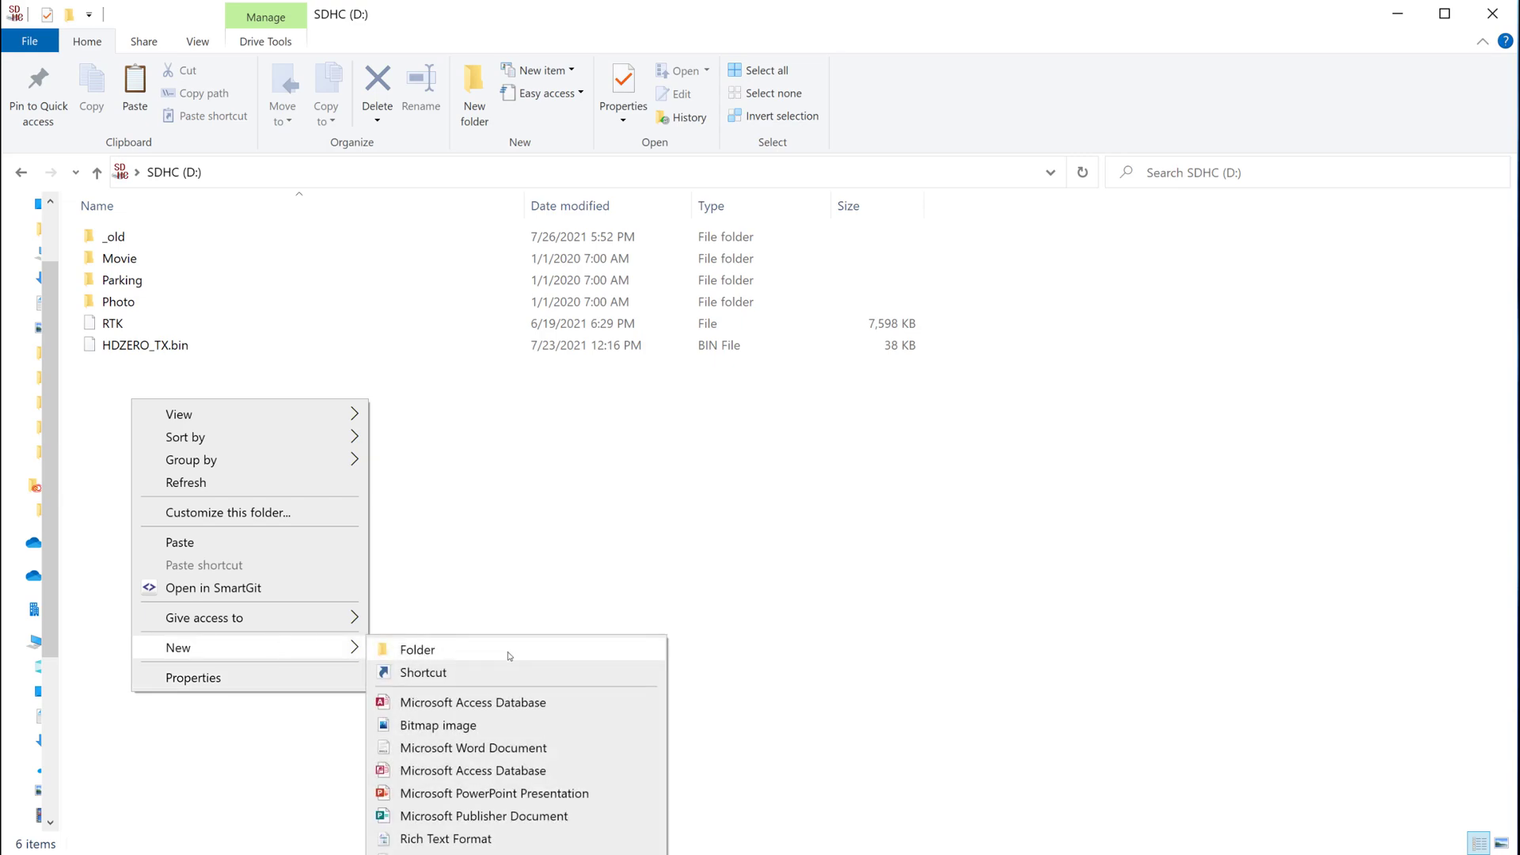
click(444, 851)
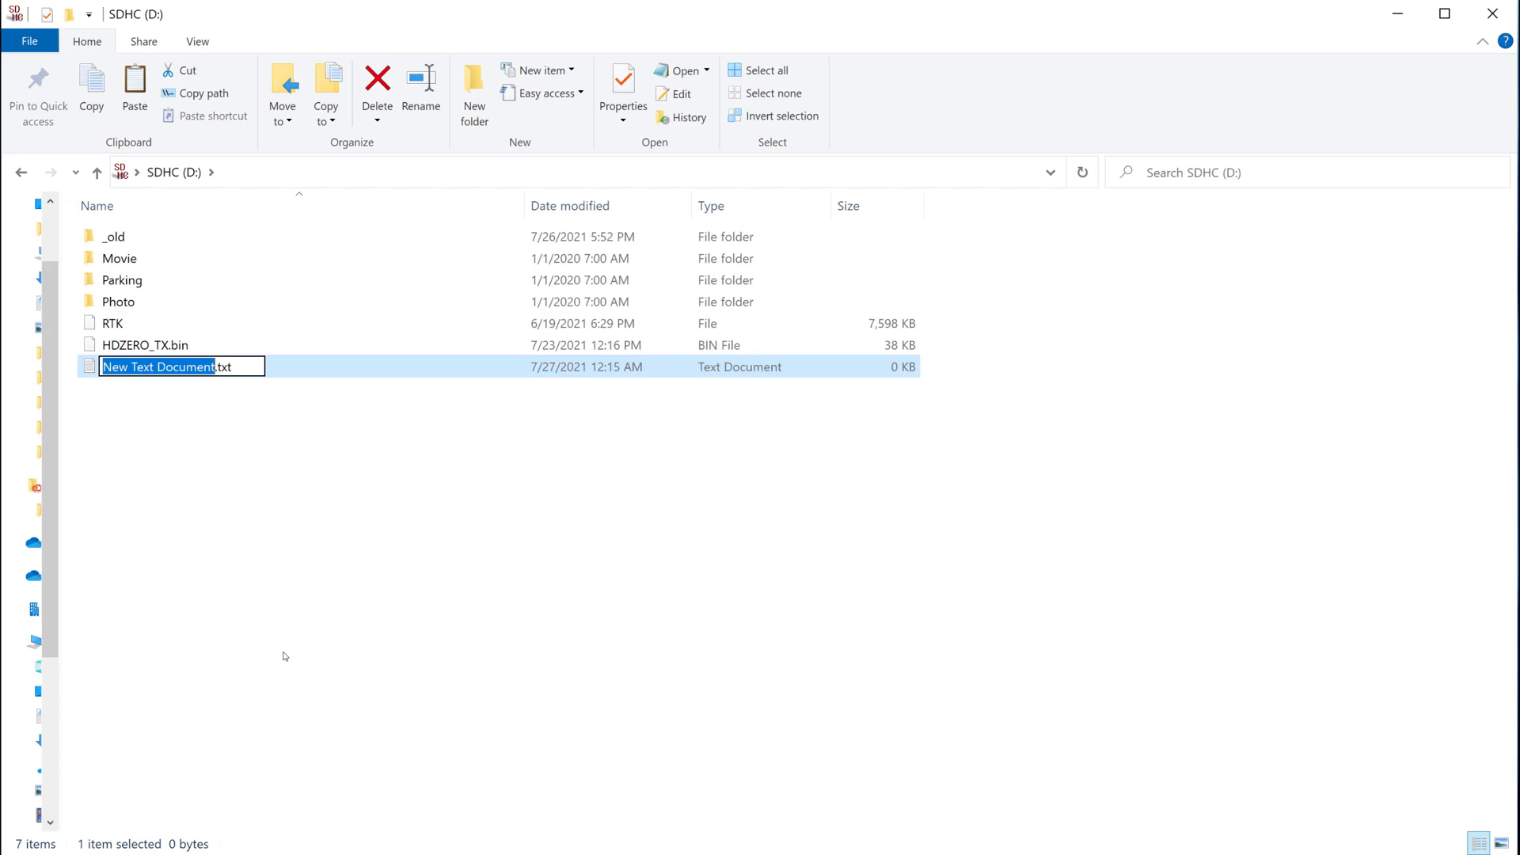
text(DONOTR)
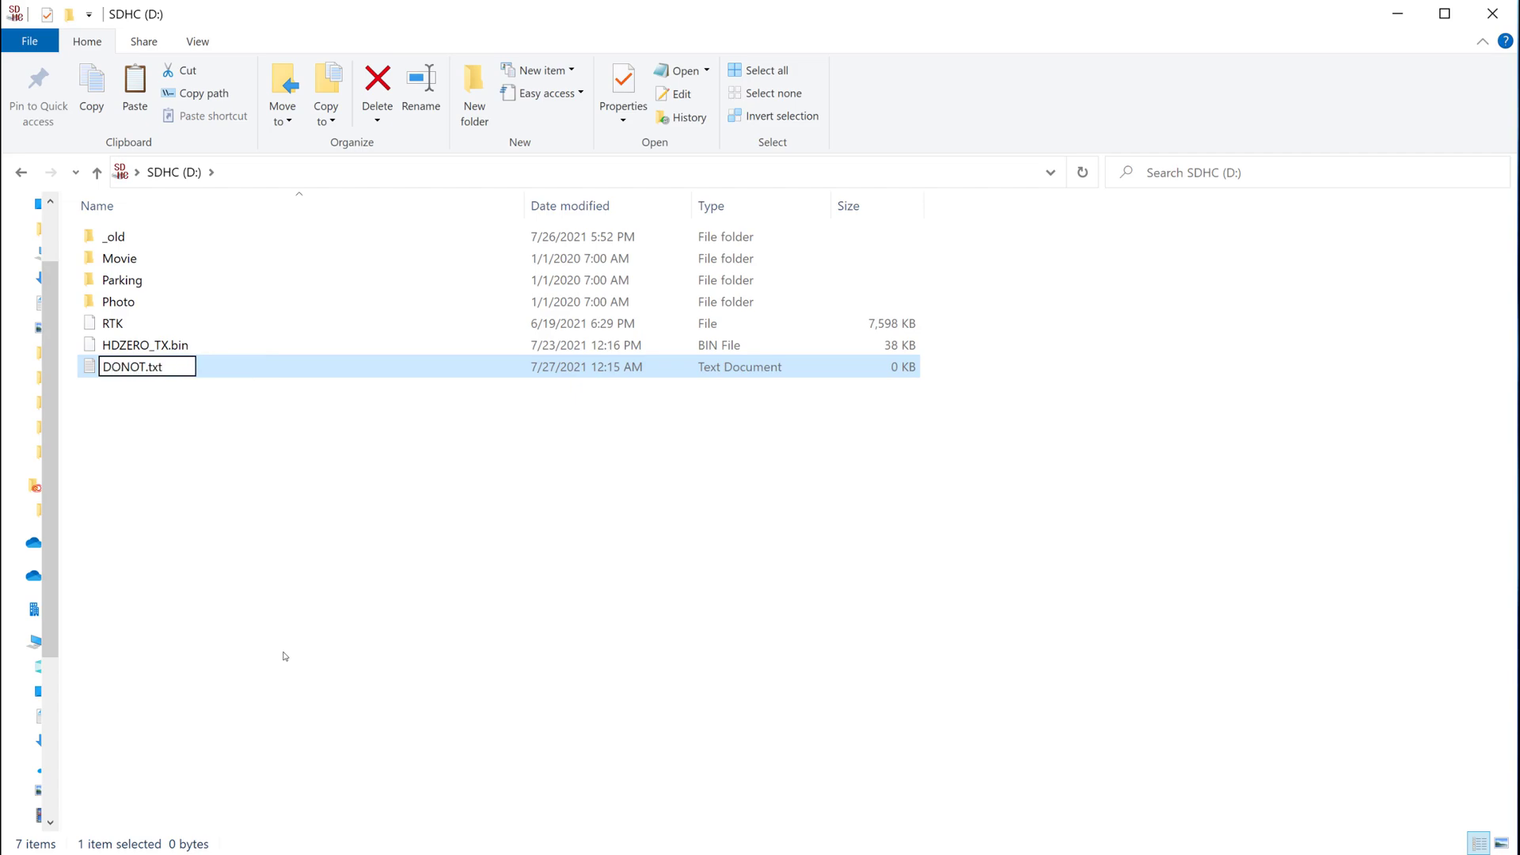
text(EMOVE)
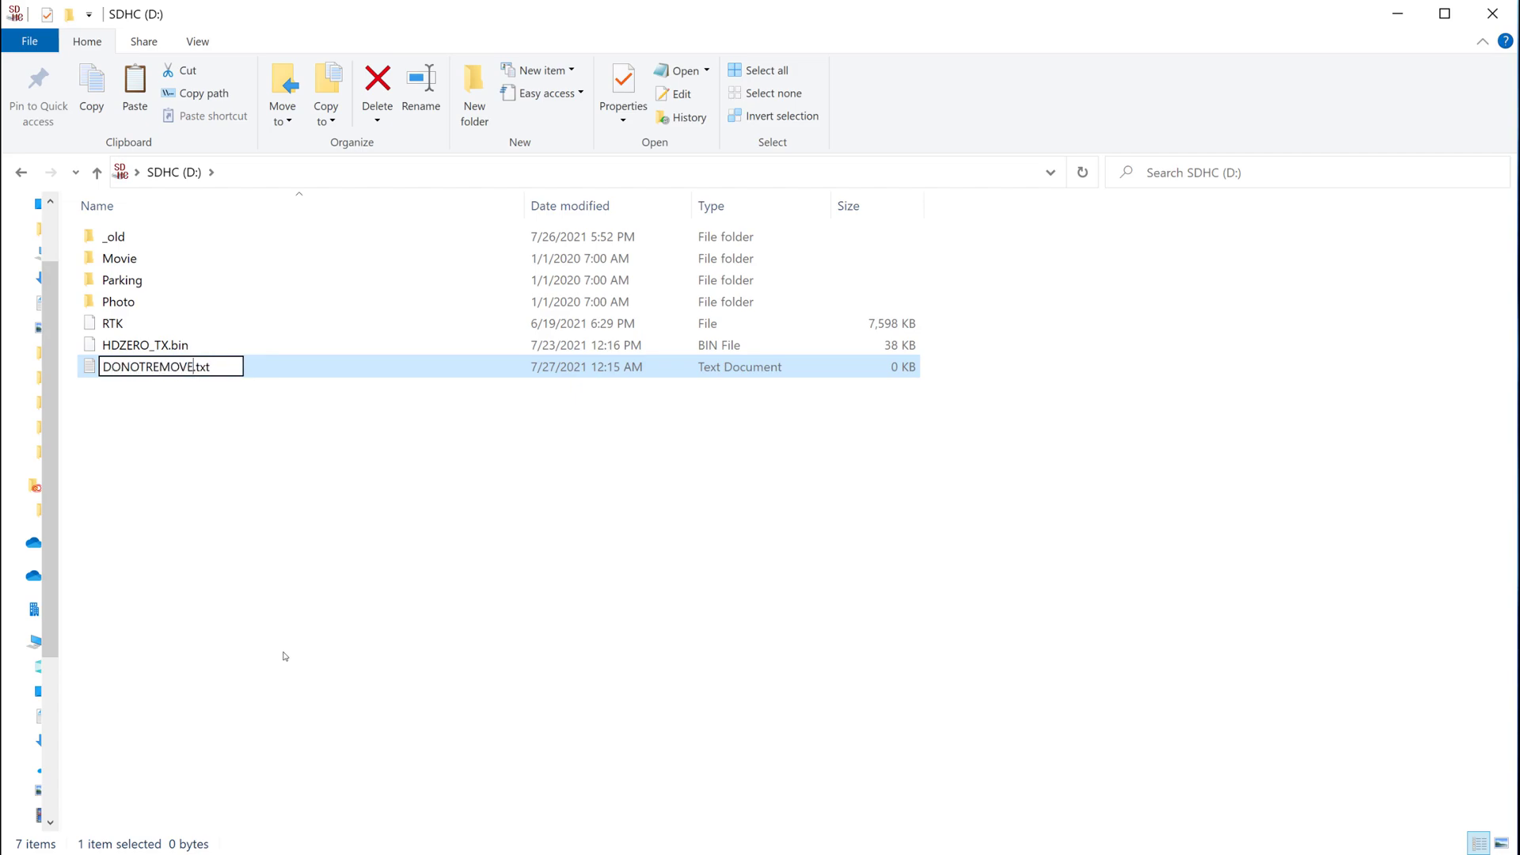
key(Return)
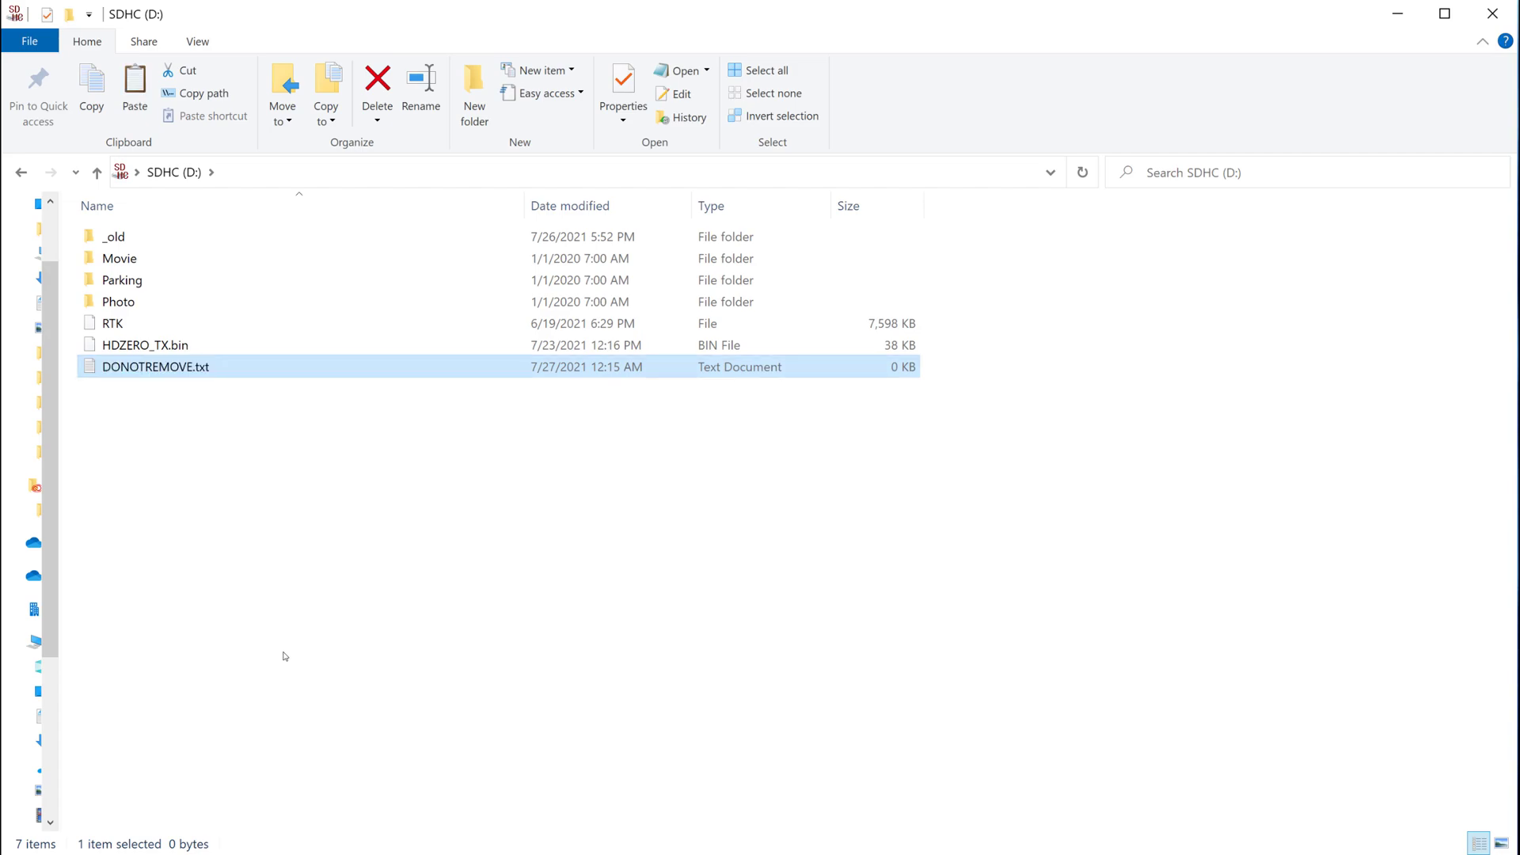
click(285, 657)
click(125, 347)
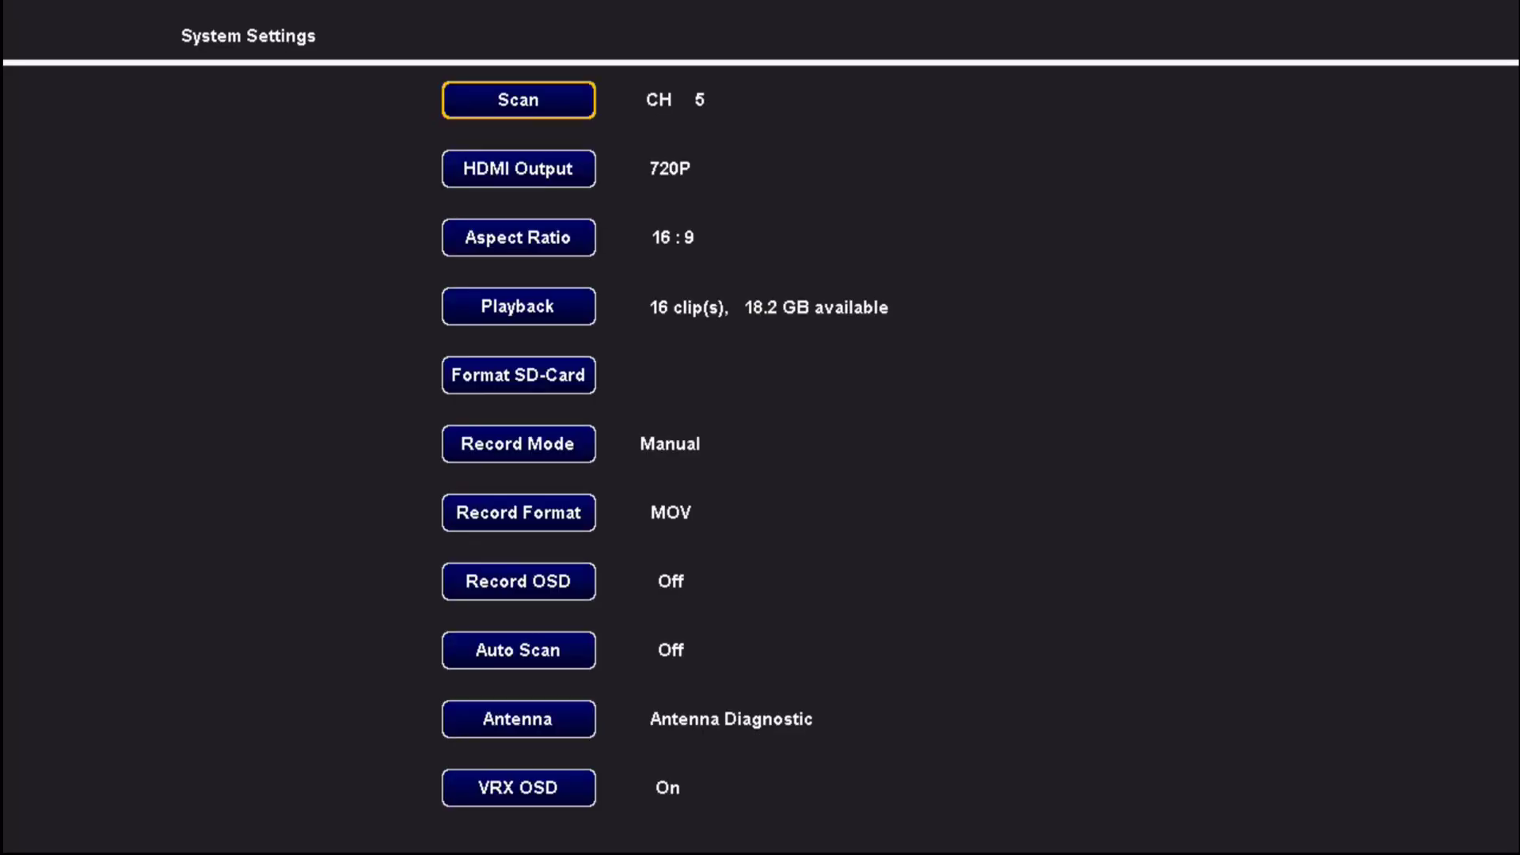
Switch to the HDZero receiver's System Settings and set Record Mode to Manual
key(Return)
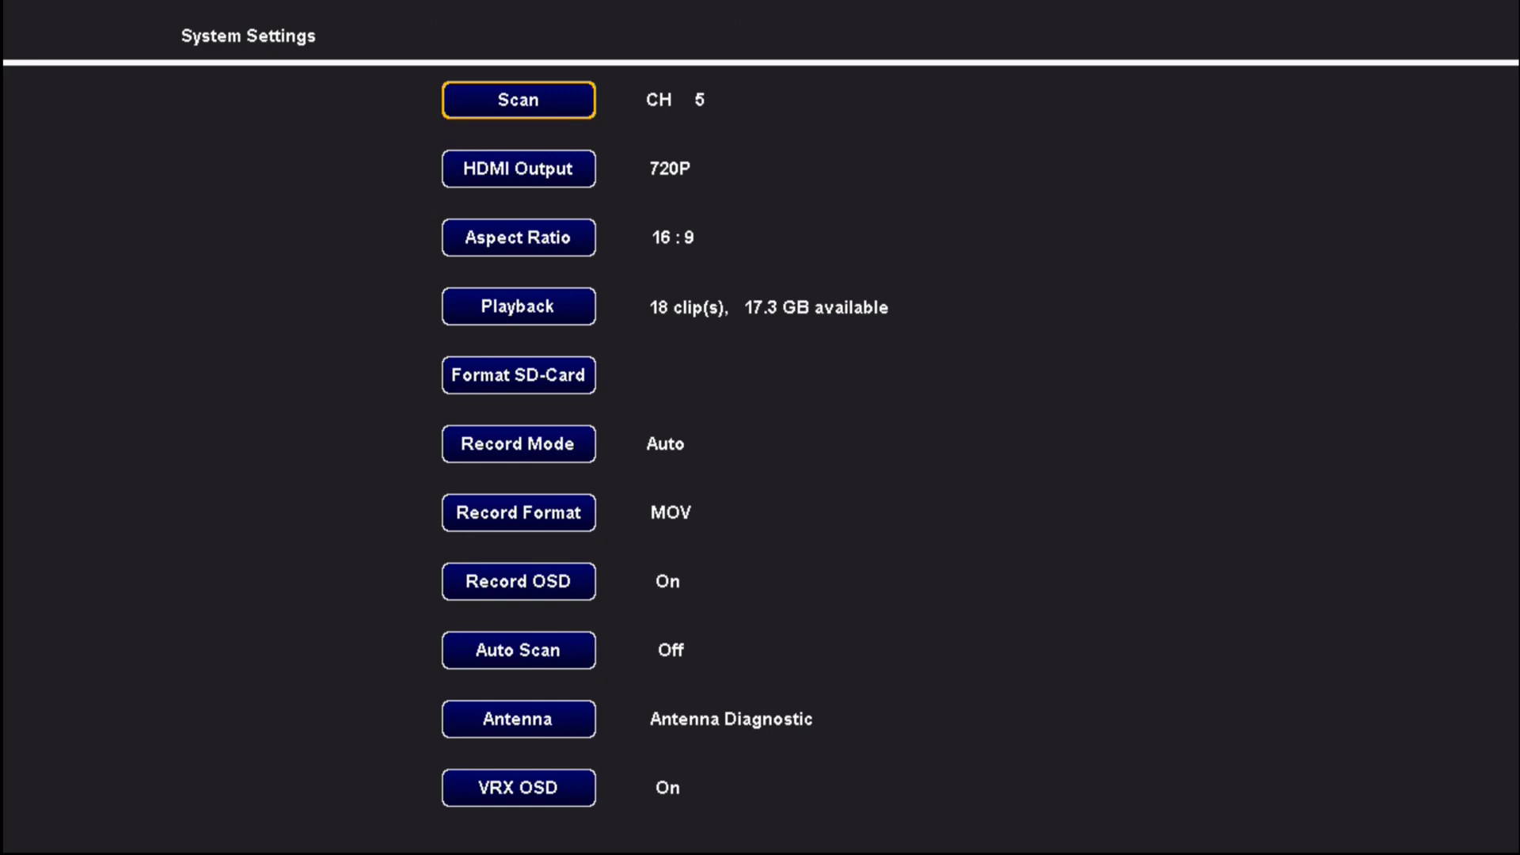
key(Down)
key(Down)
key(Down)
key(Down)
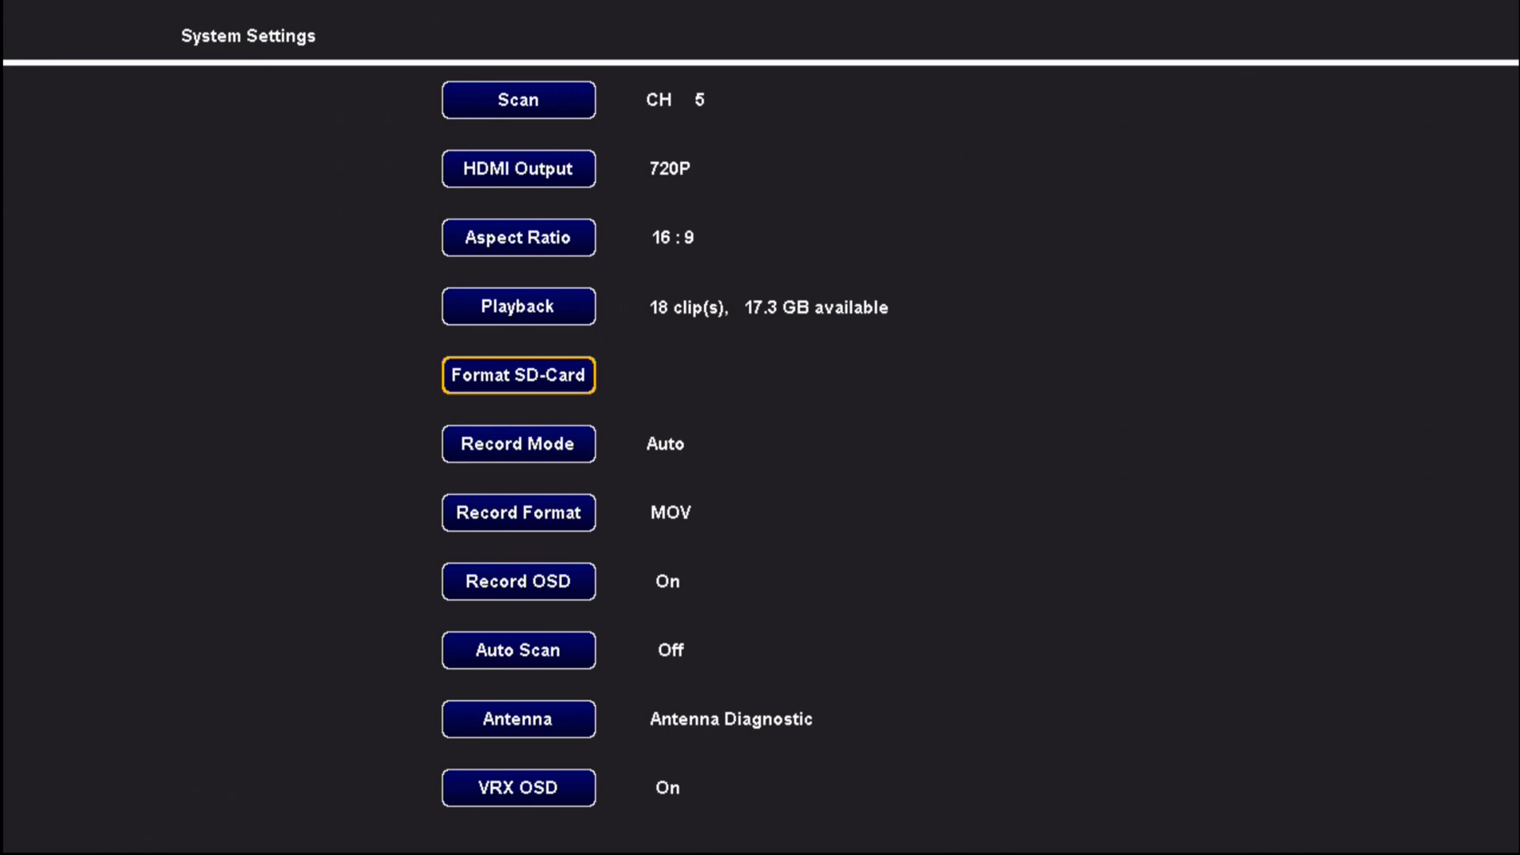
key(Down)
key(Return)
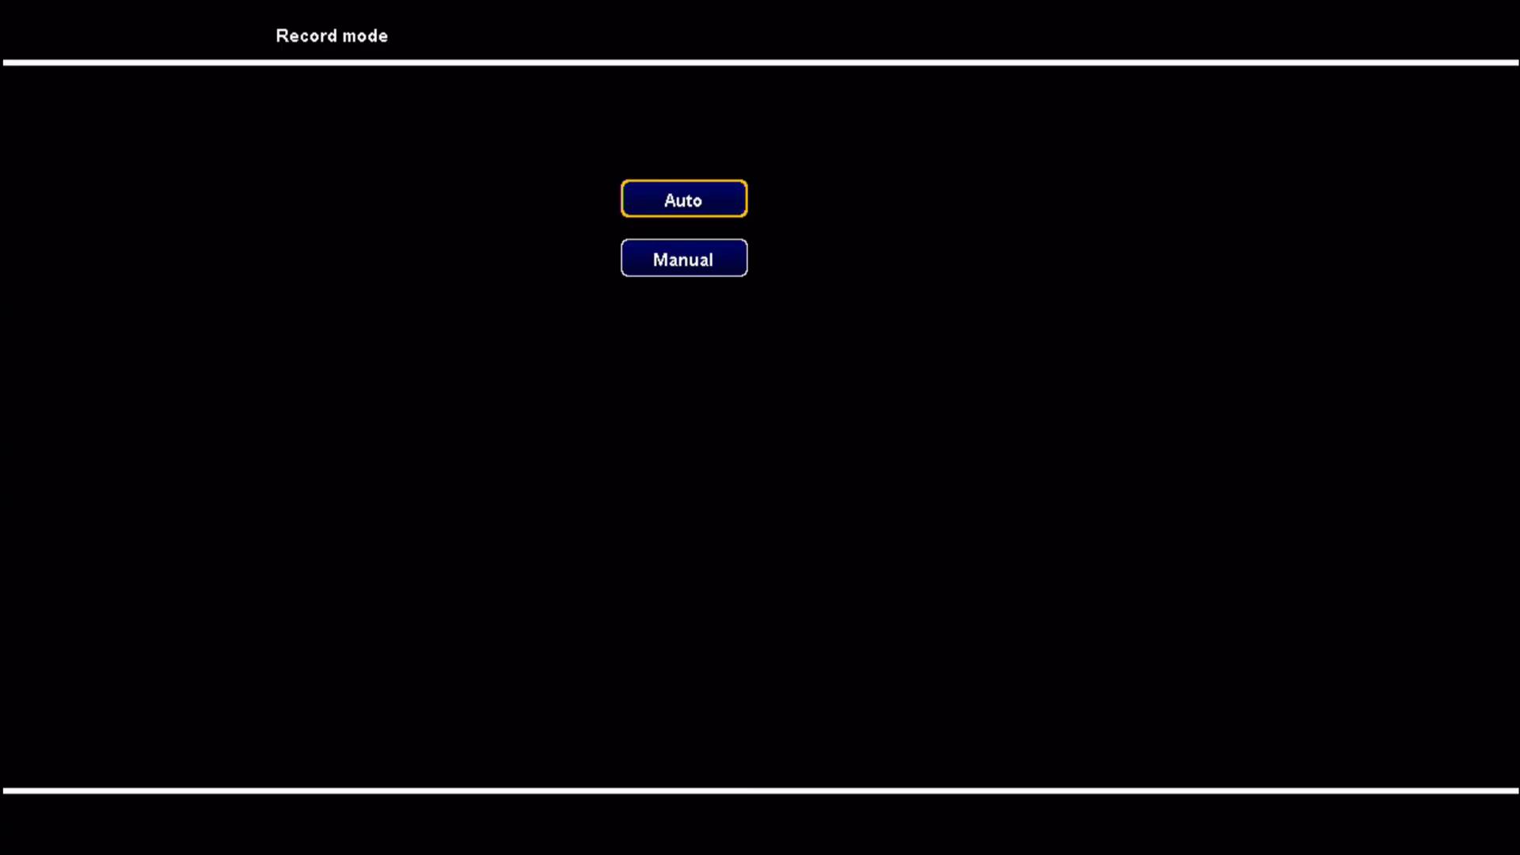
key(Down)
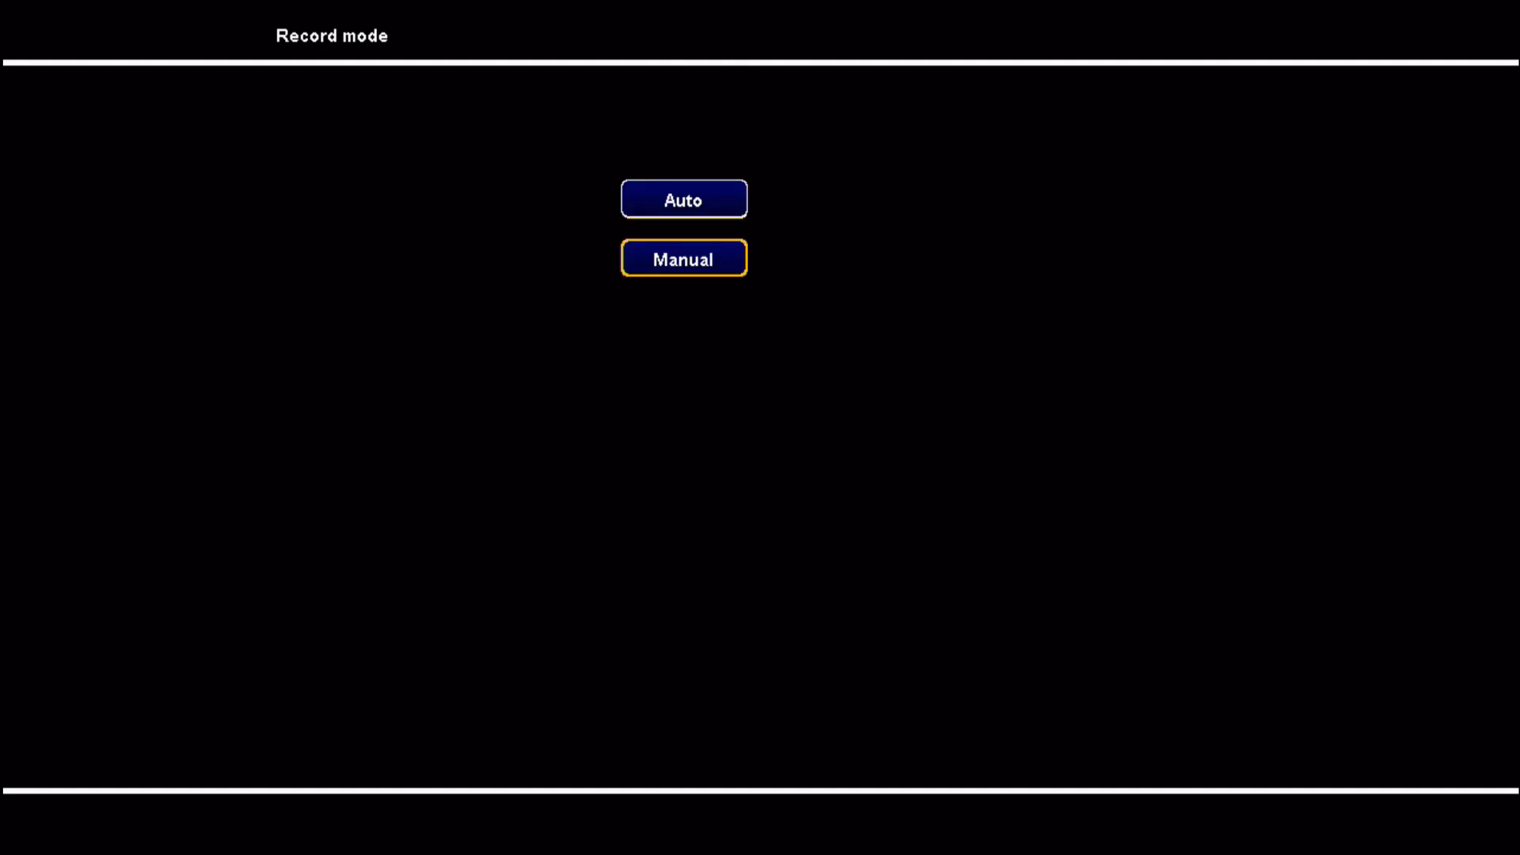
key(Return)
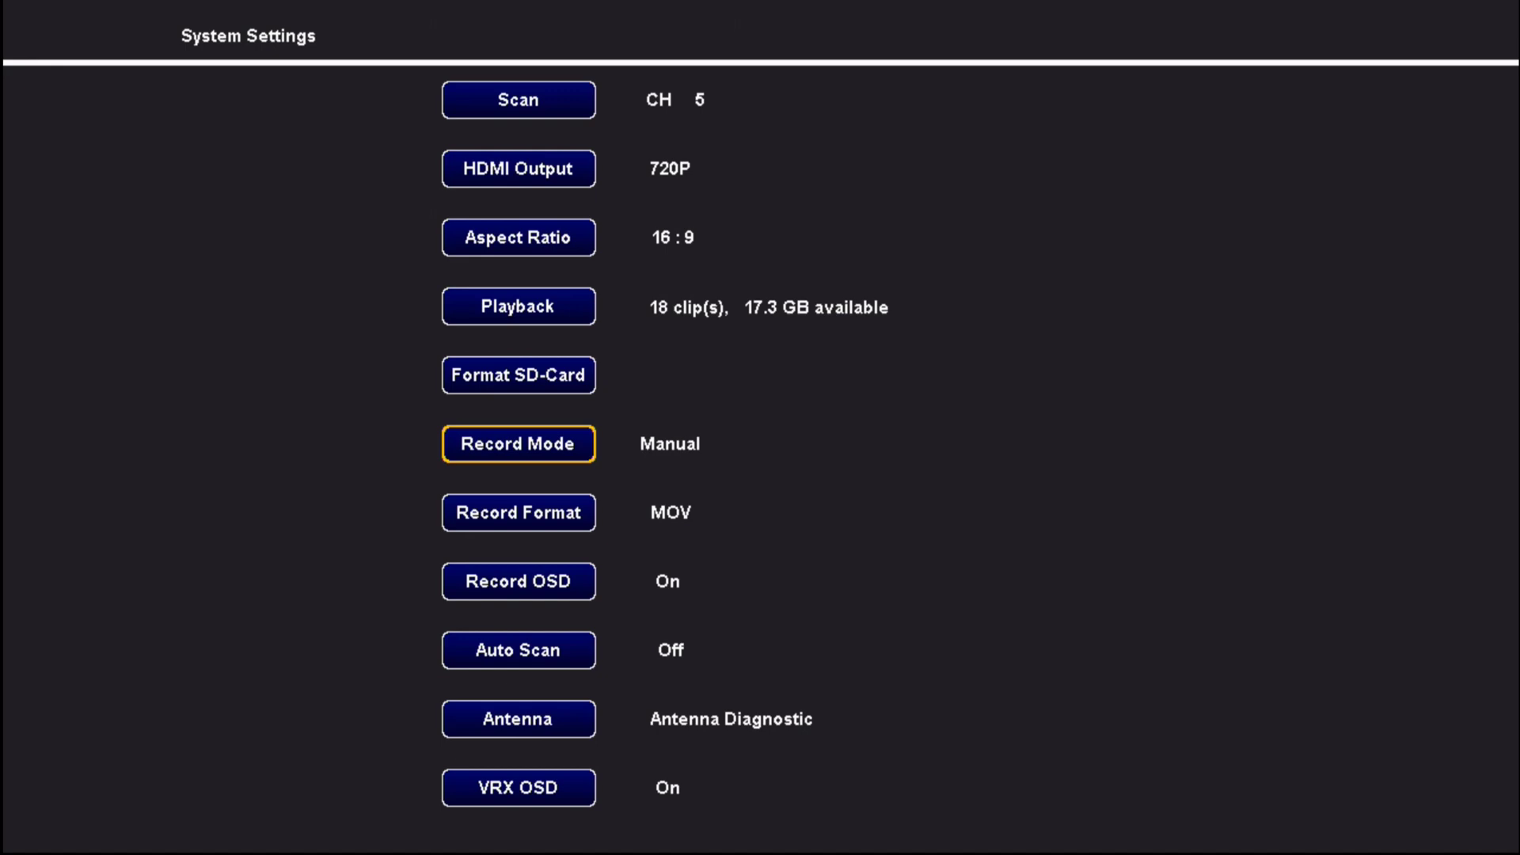
Open the receiver's Record Format setting and set Record OSD to On
key(Down)
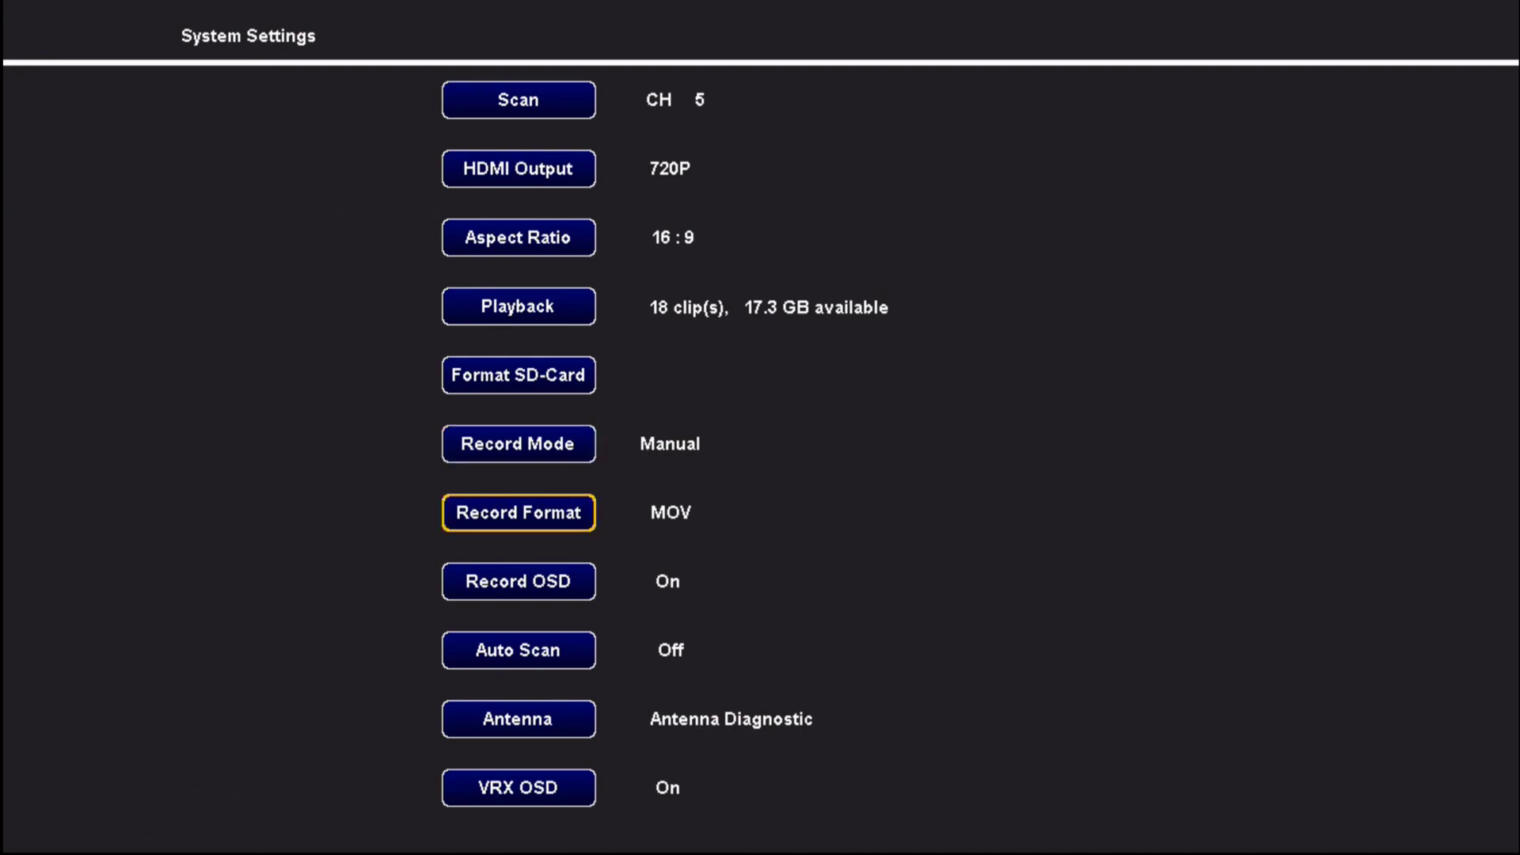
key(Return)
key(Down)
key(Return)
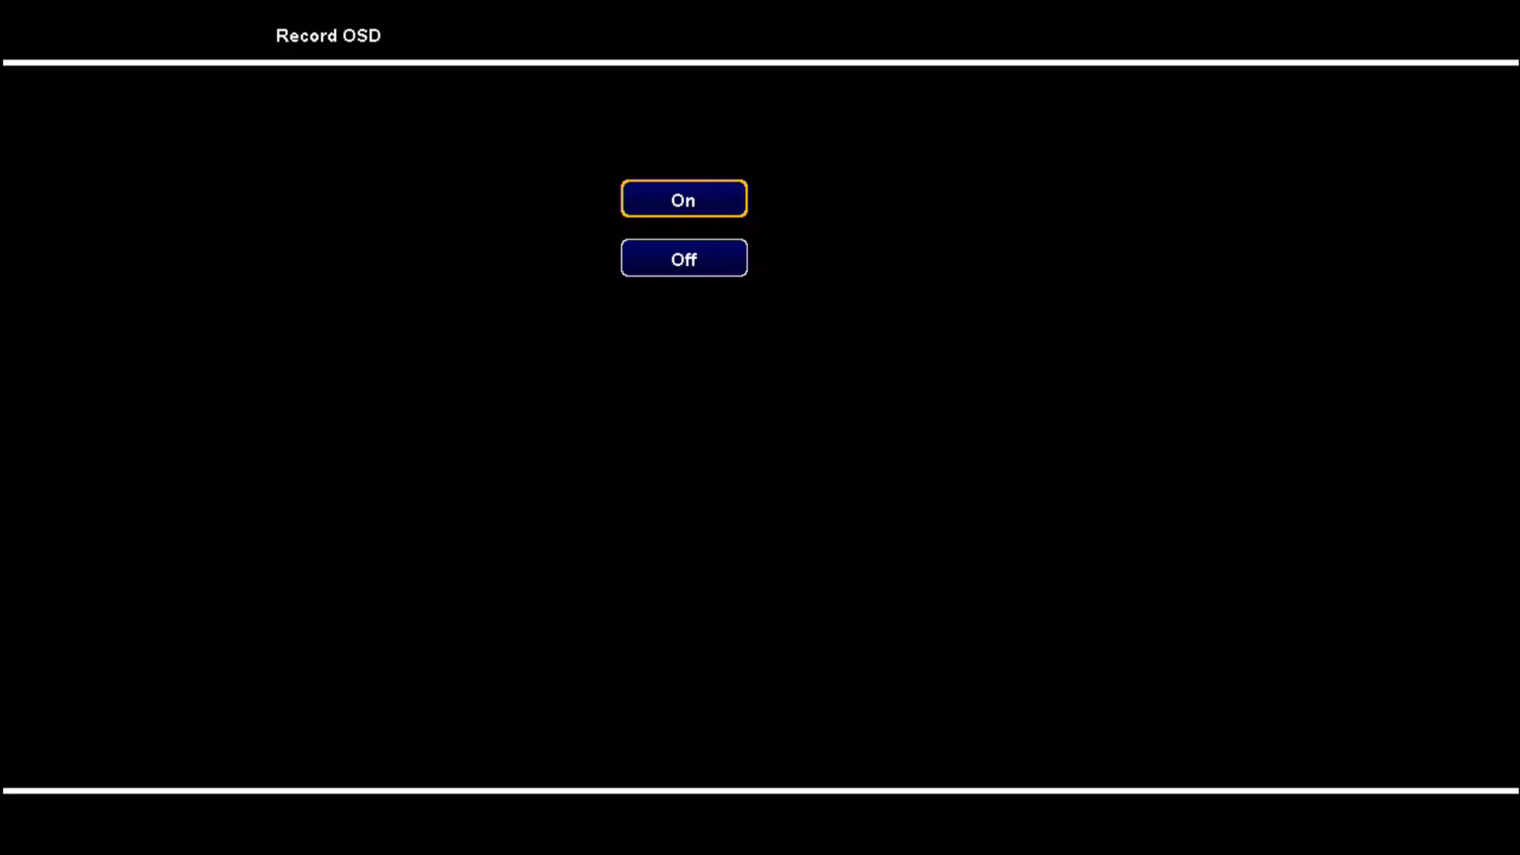
key(Return)
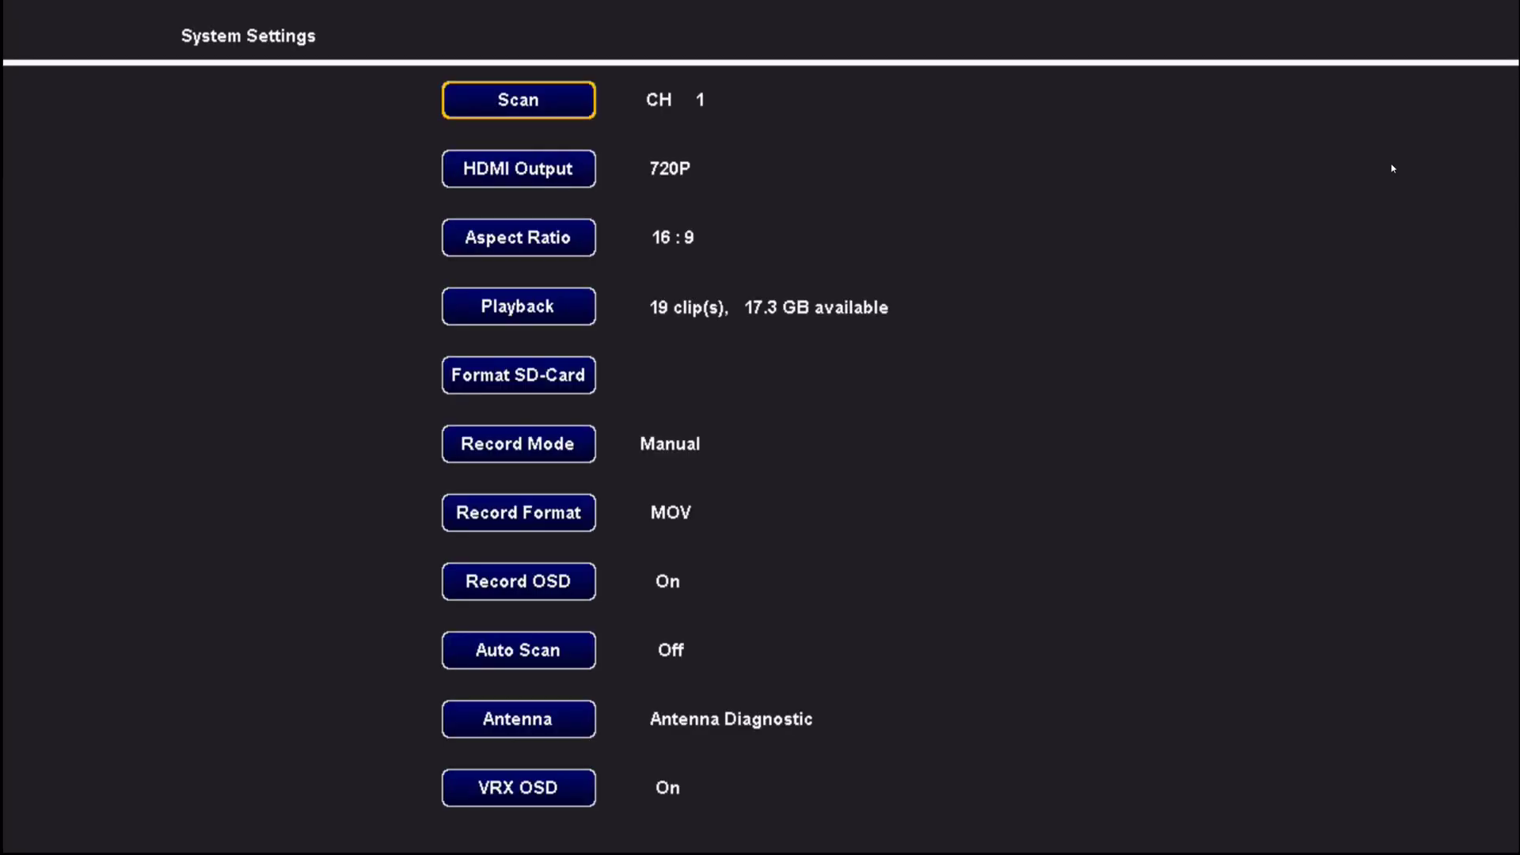
Set Record OSD to Off in the receiver's System Settings
key(Down)
key(Down)
key(Down)
key(Down)
key(Down)
key(Down)
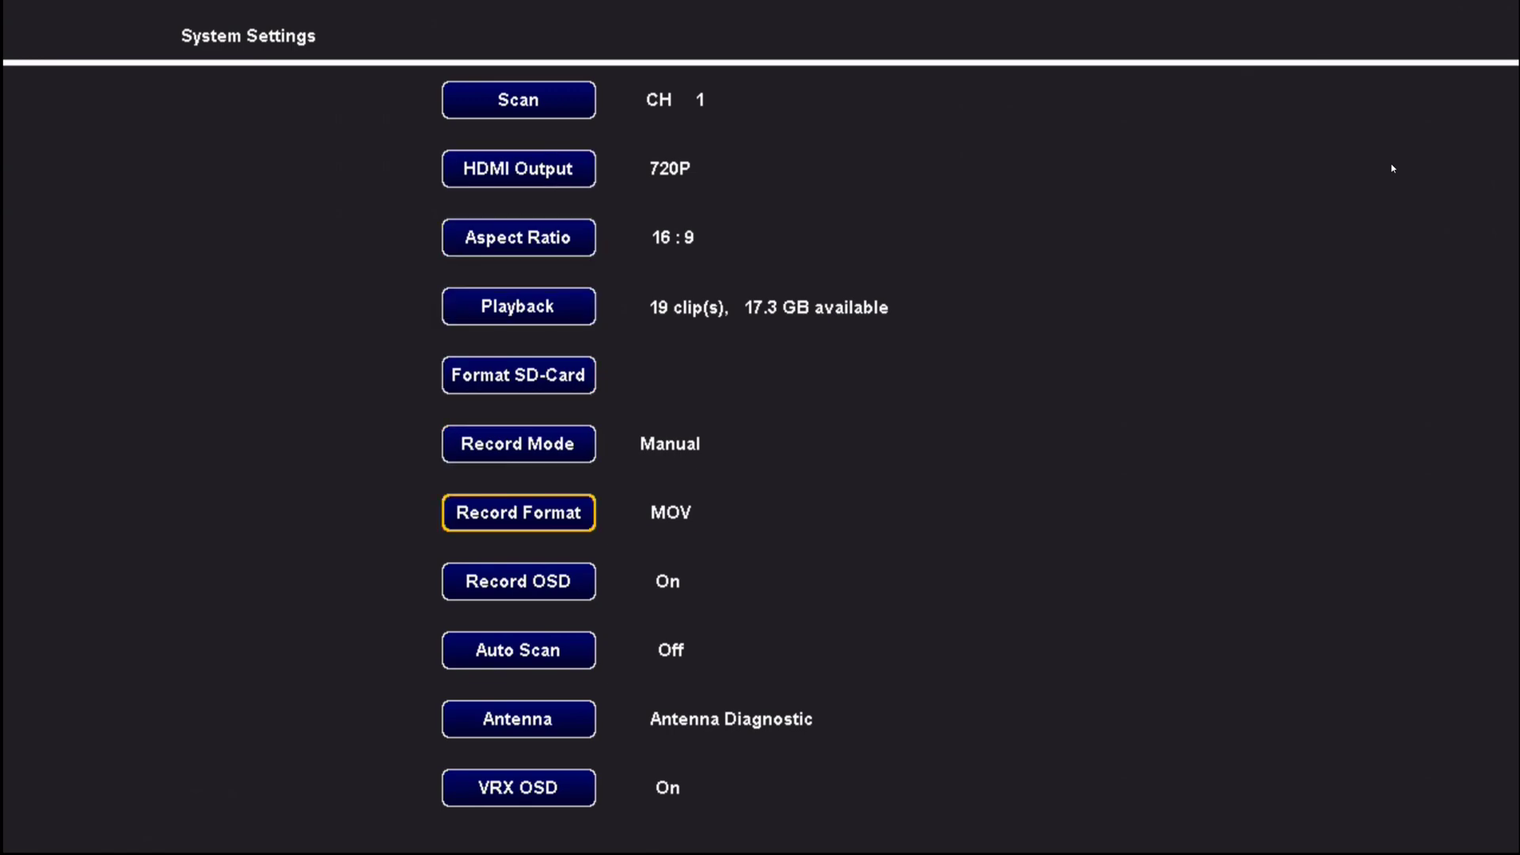
key(Down)
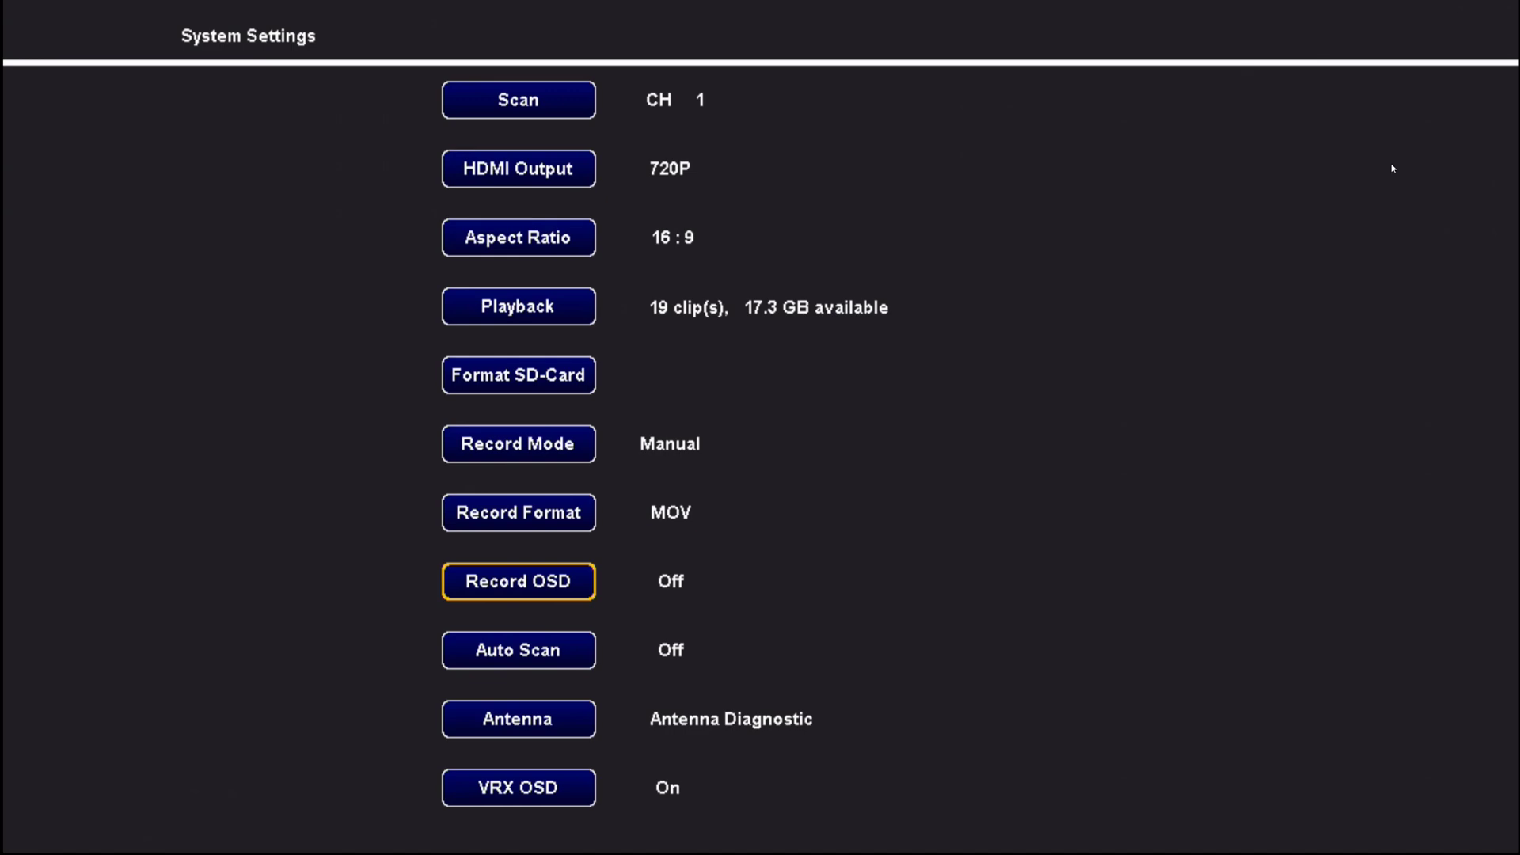
key(Up)
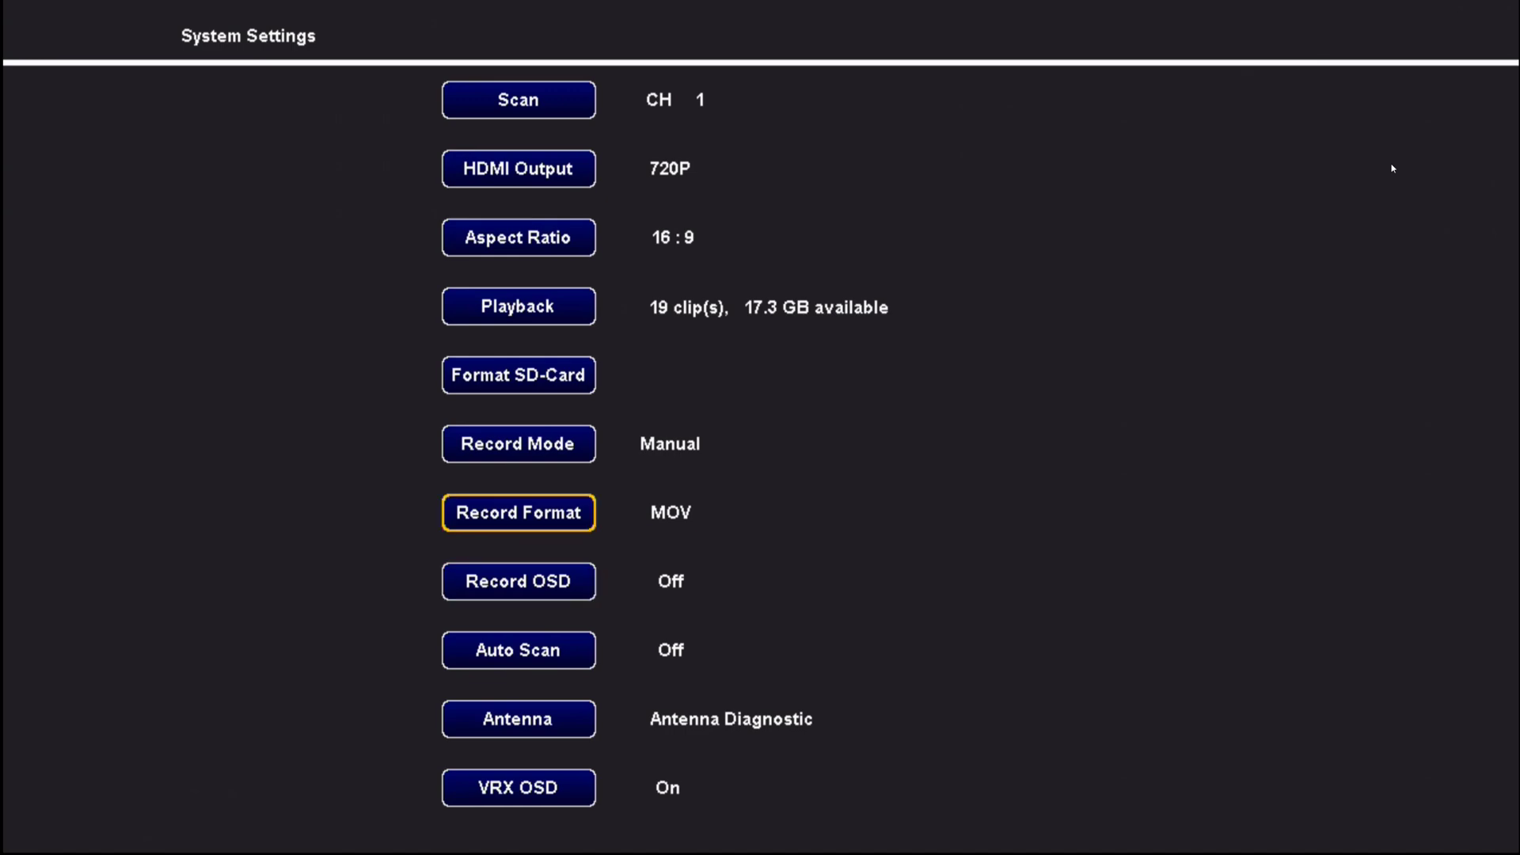
key(Down)
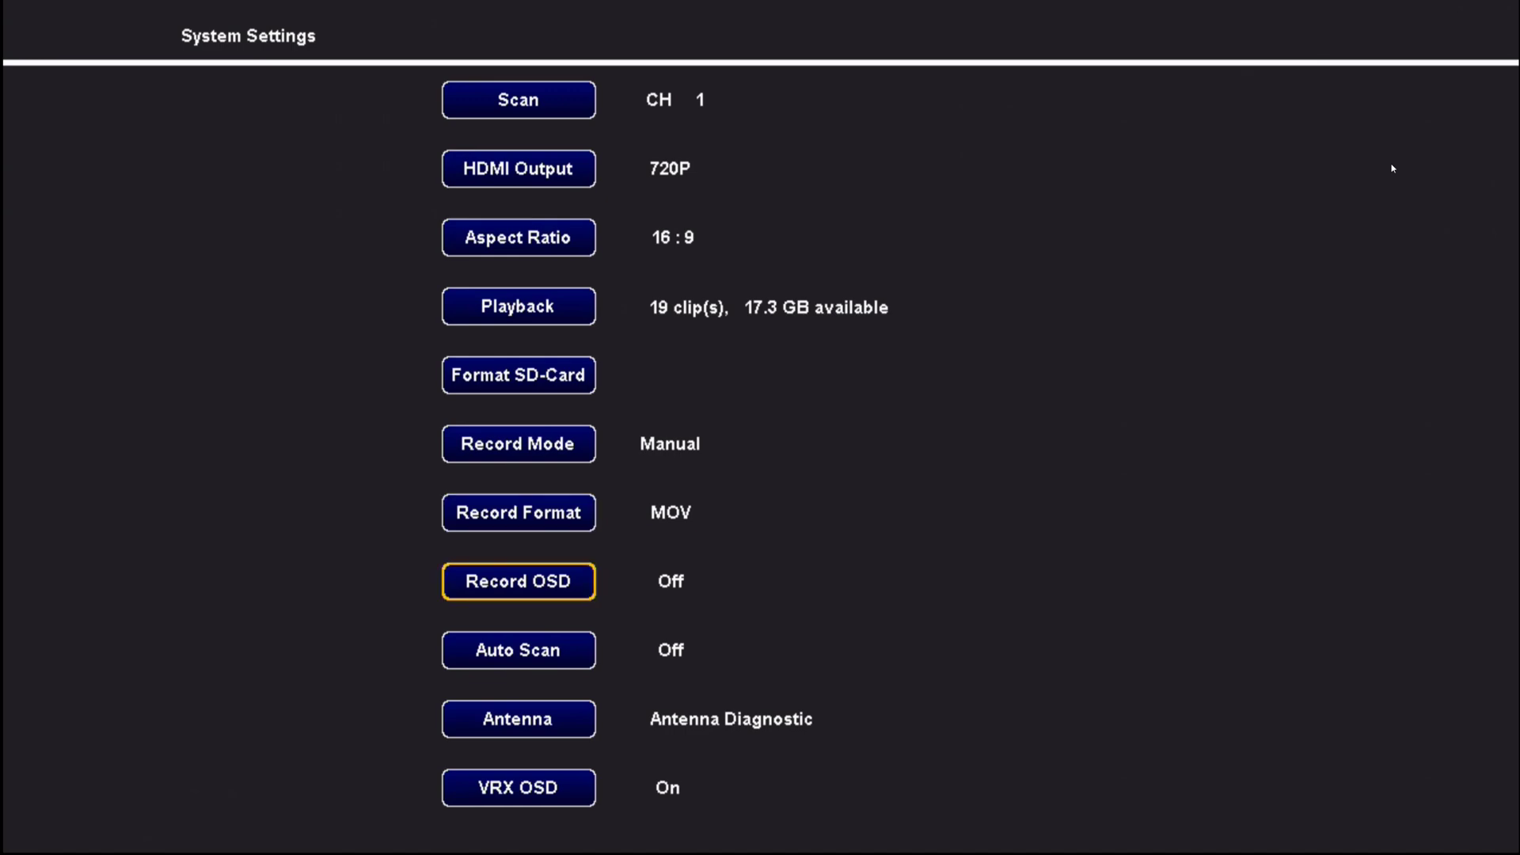
Set Auto Scan to Off in the receiver's System Settings
key(Down)
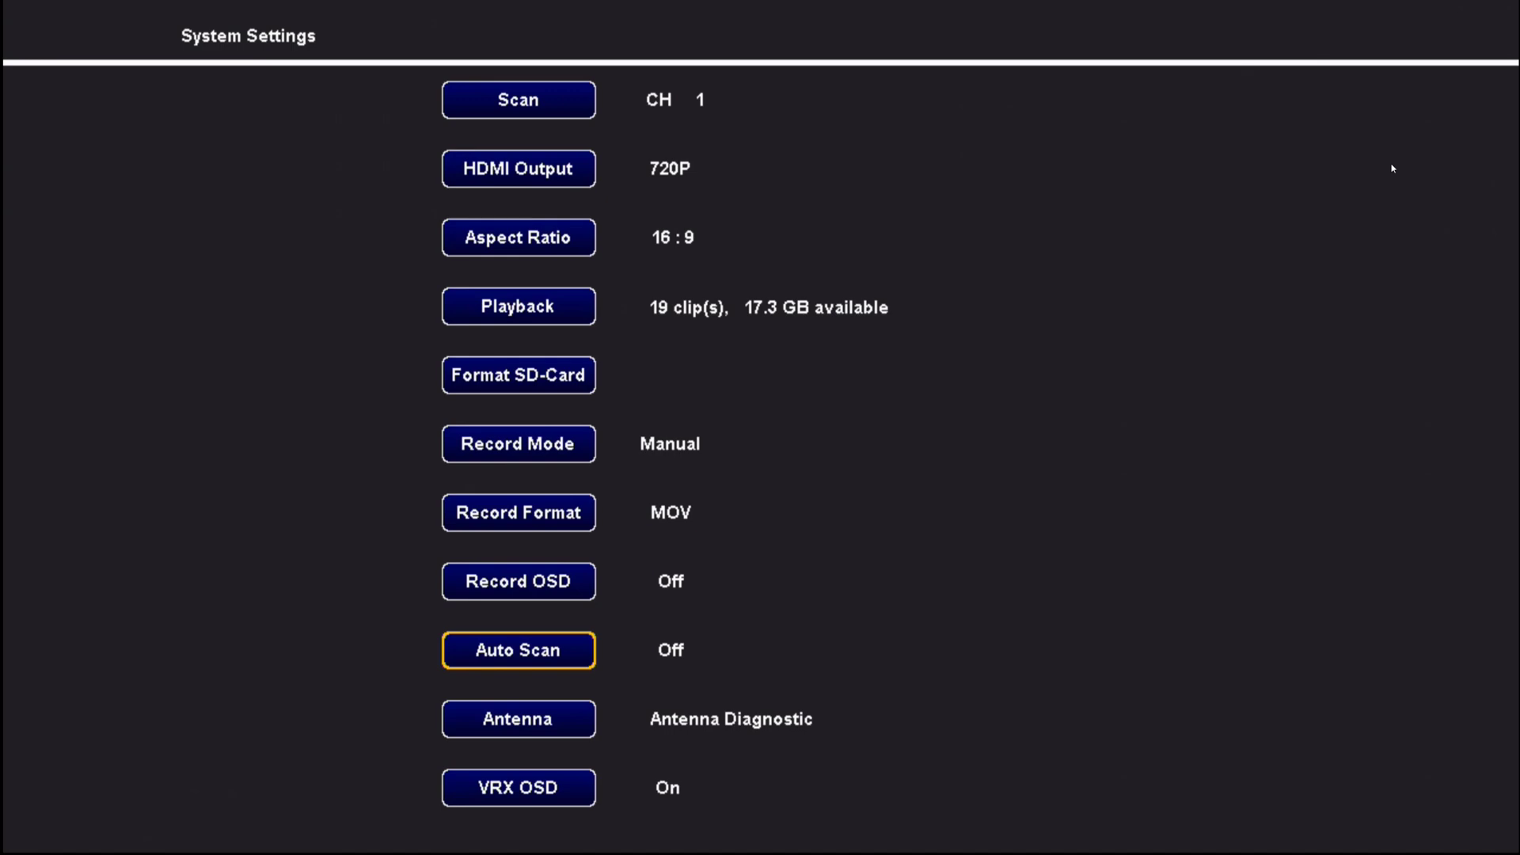
key(Return)
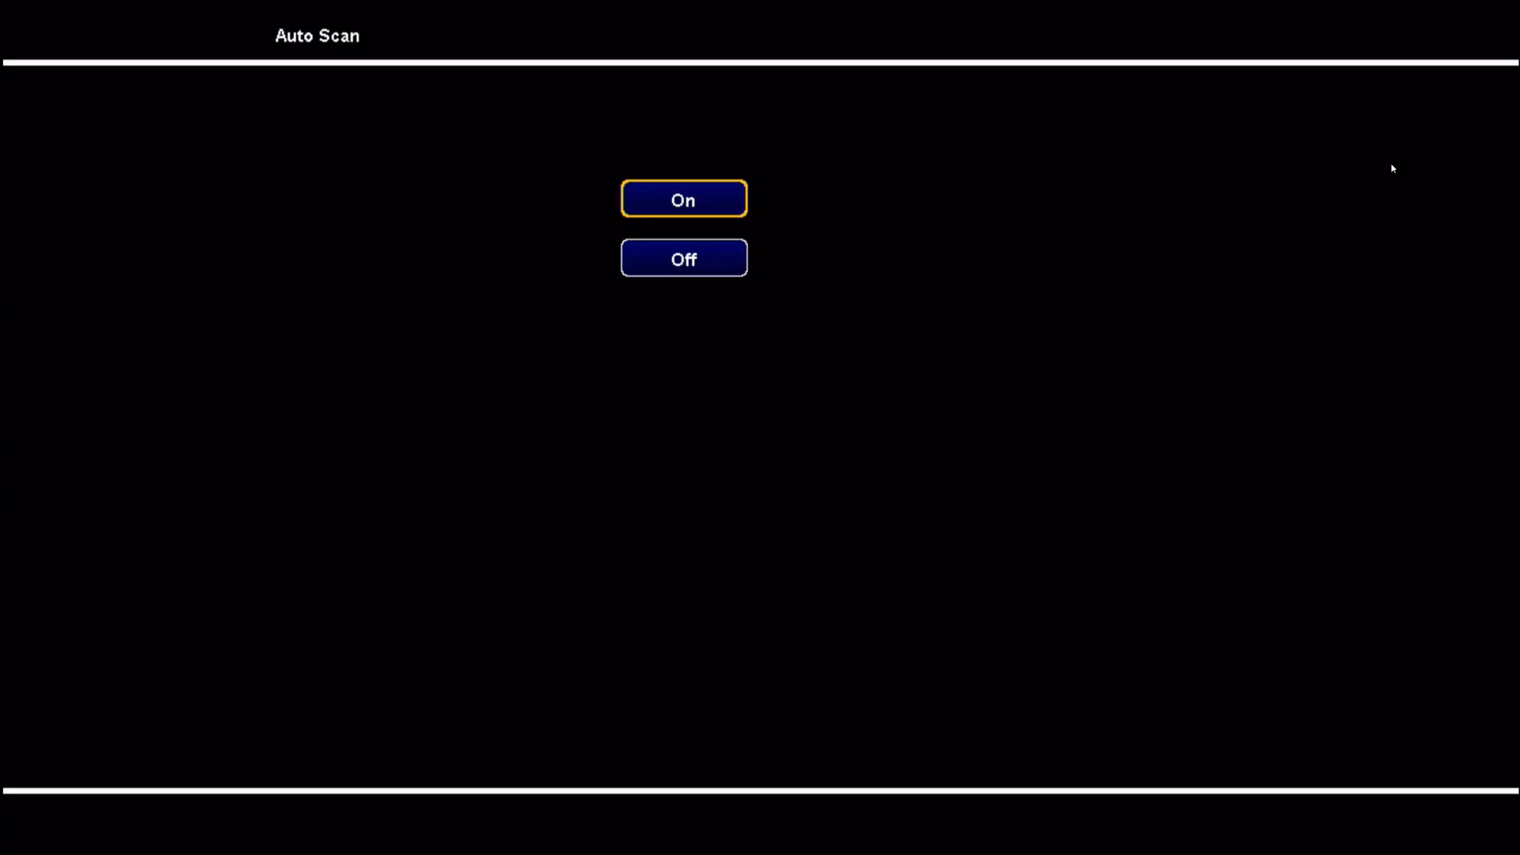
key(Down)
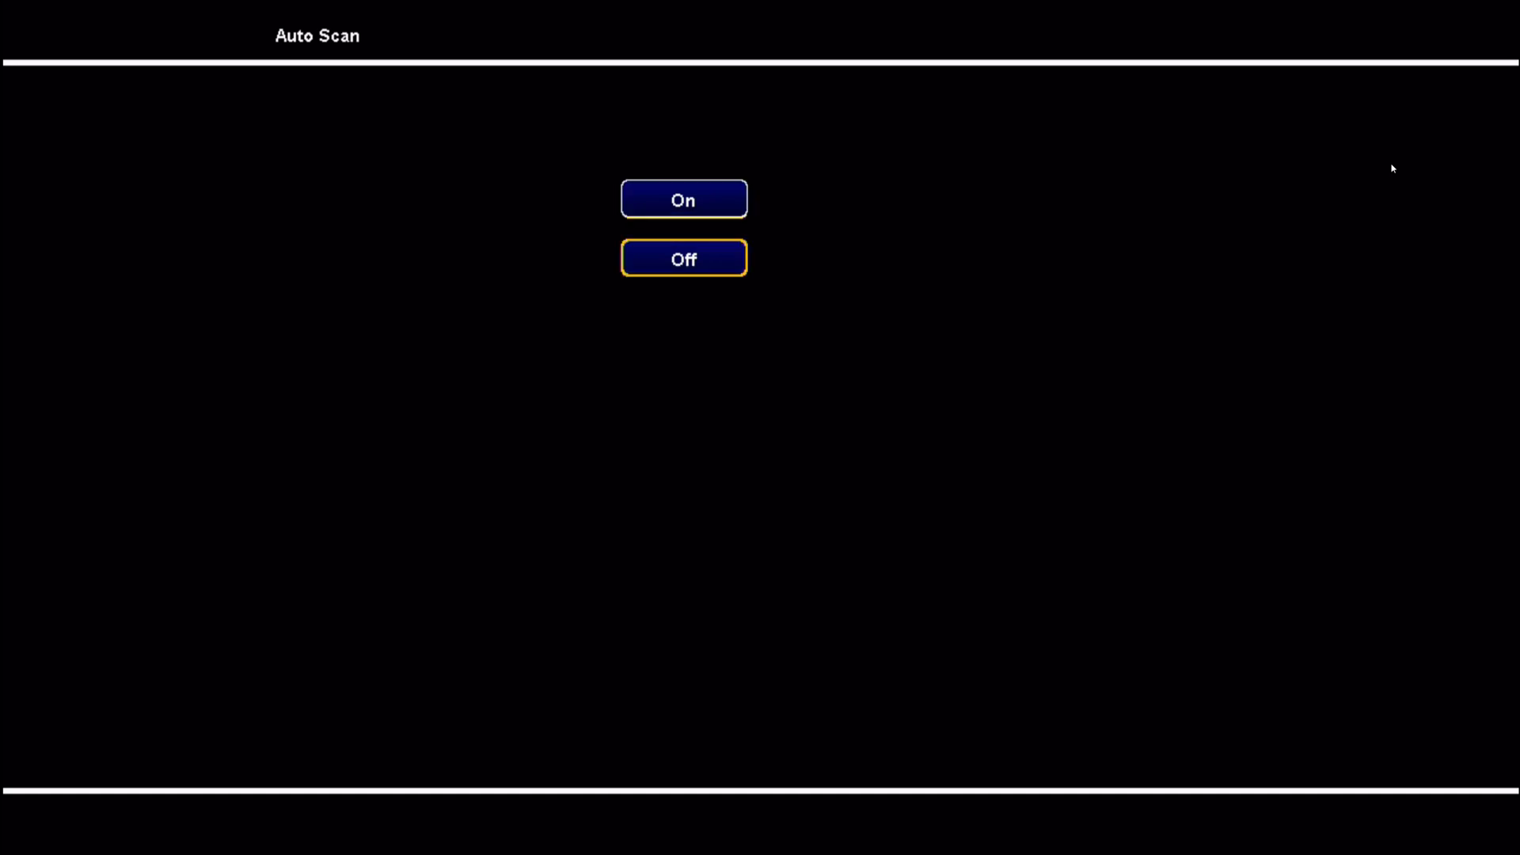
key(Return)
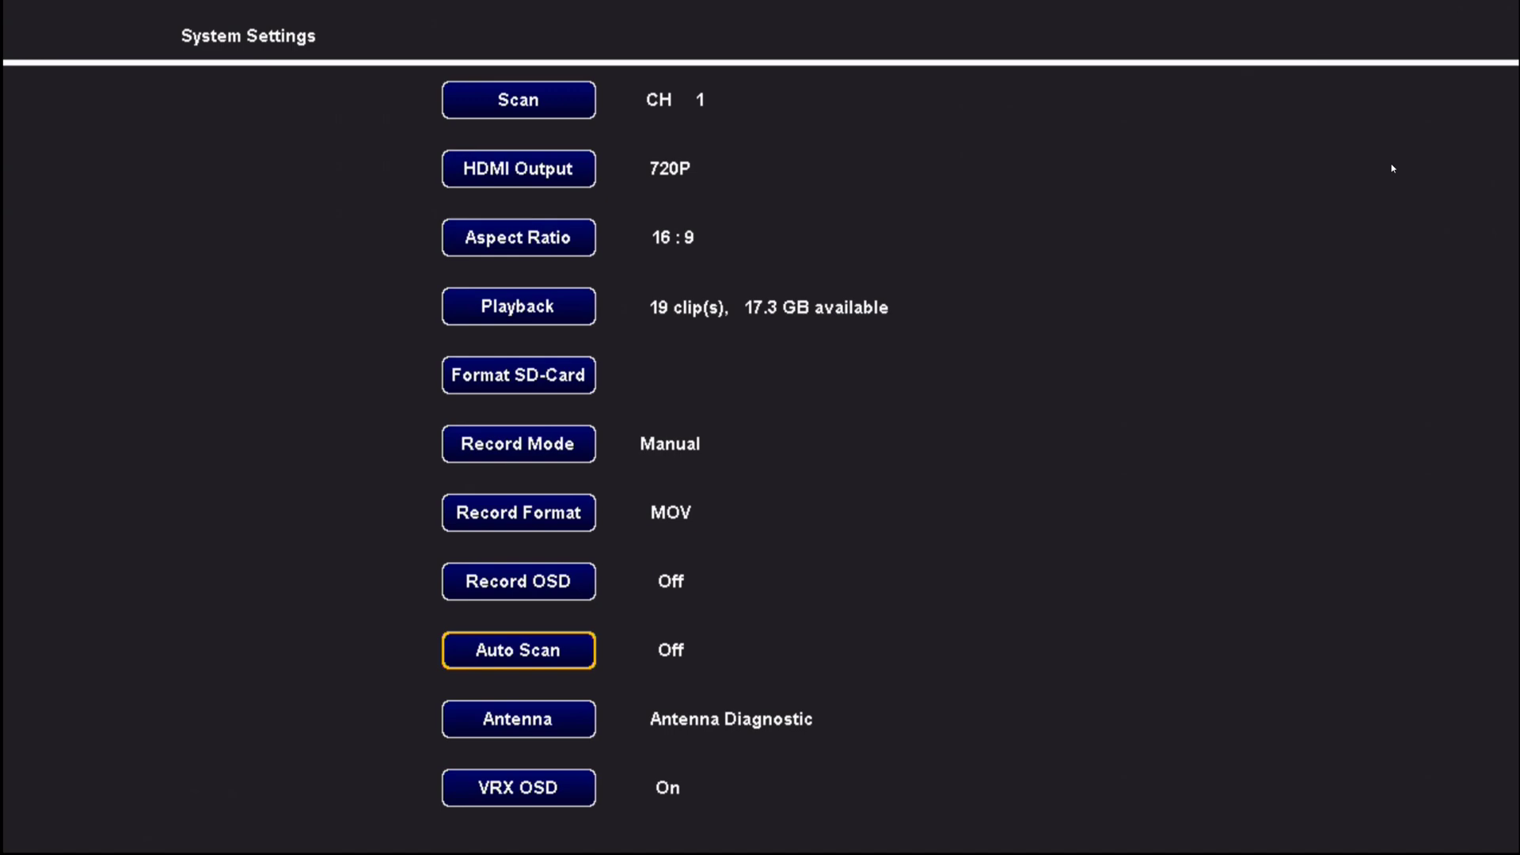
Examine the signal level of each receiver antenna in Antenna Diagnostic and return to System Settings
key(Down)
key(Down)
key(Up)
key(Return)
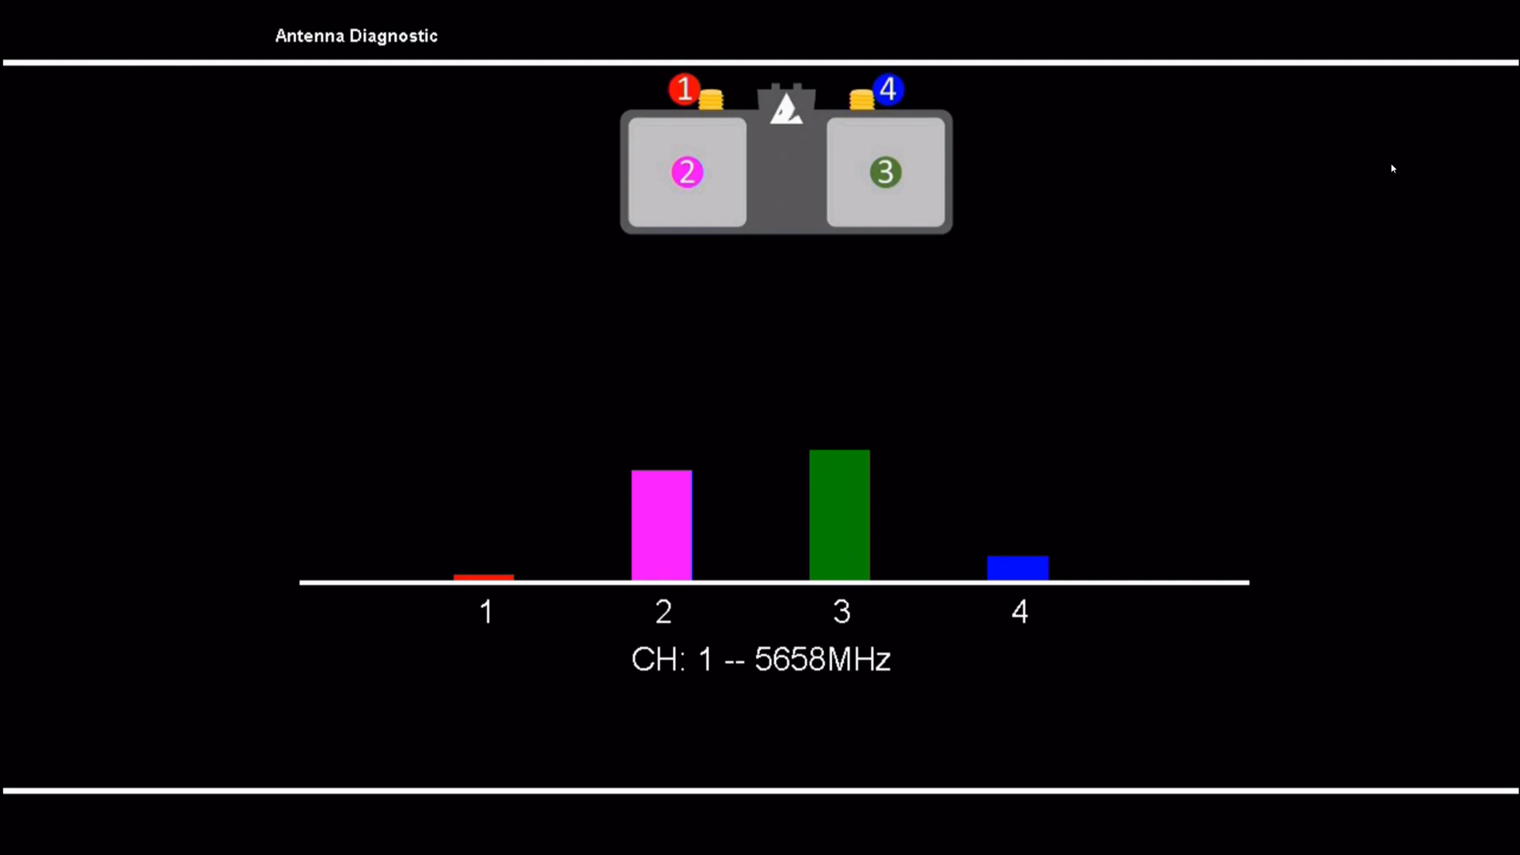
key(Escape)
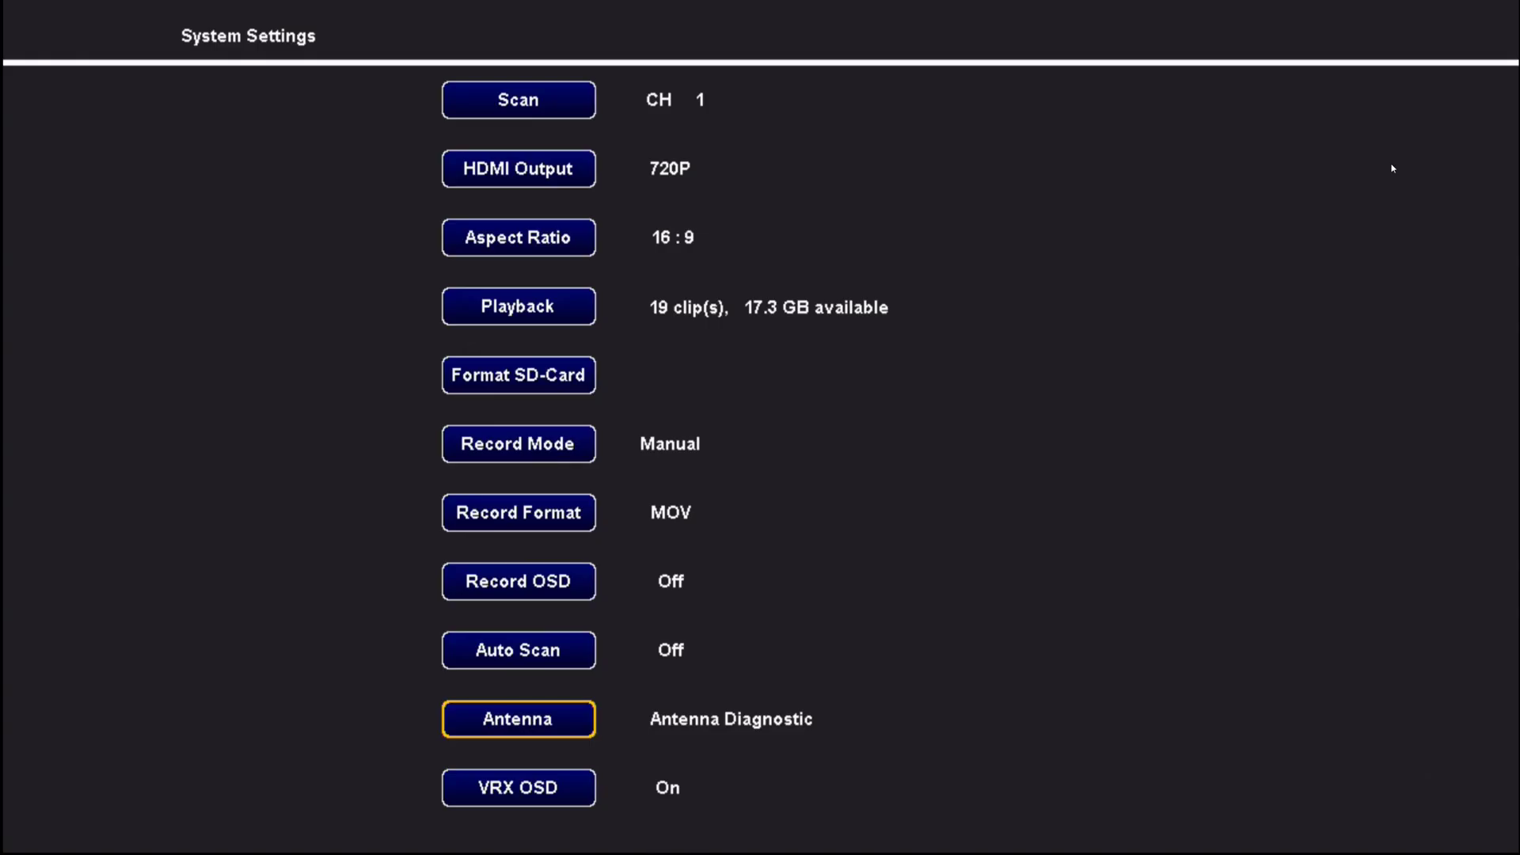
Set VRX OSD to Off in the receiver's System Settings
key(Down)
key(Return)
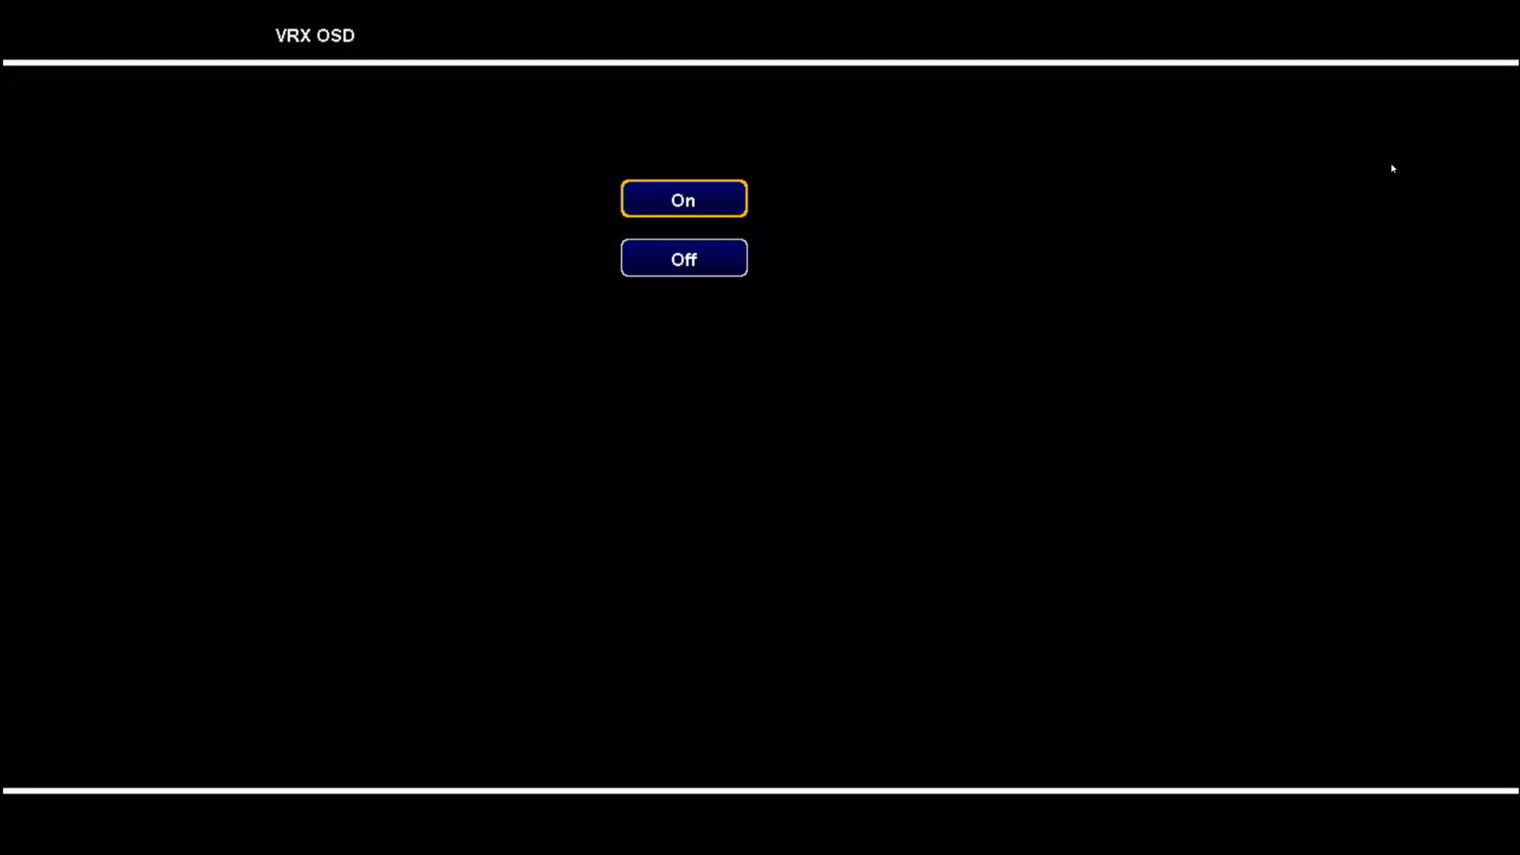
key(Down)
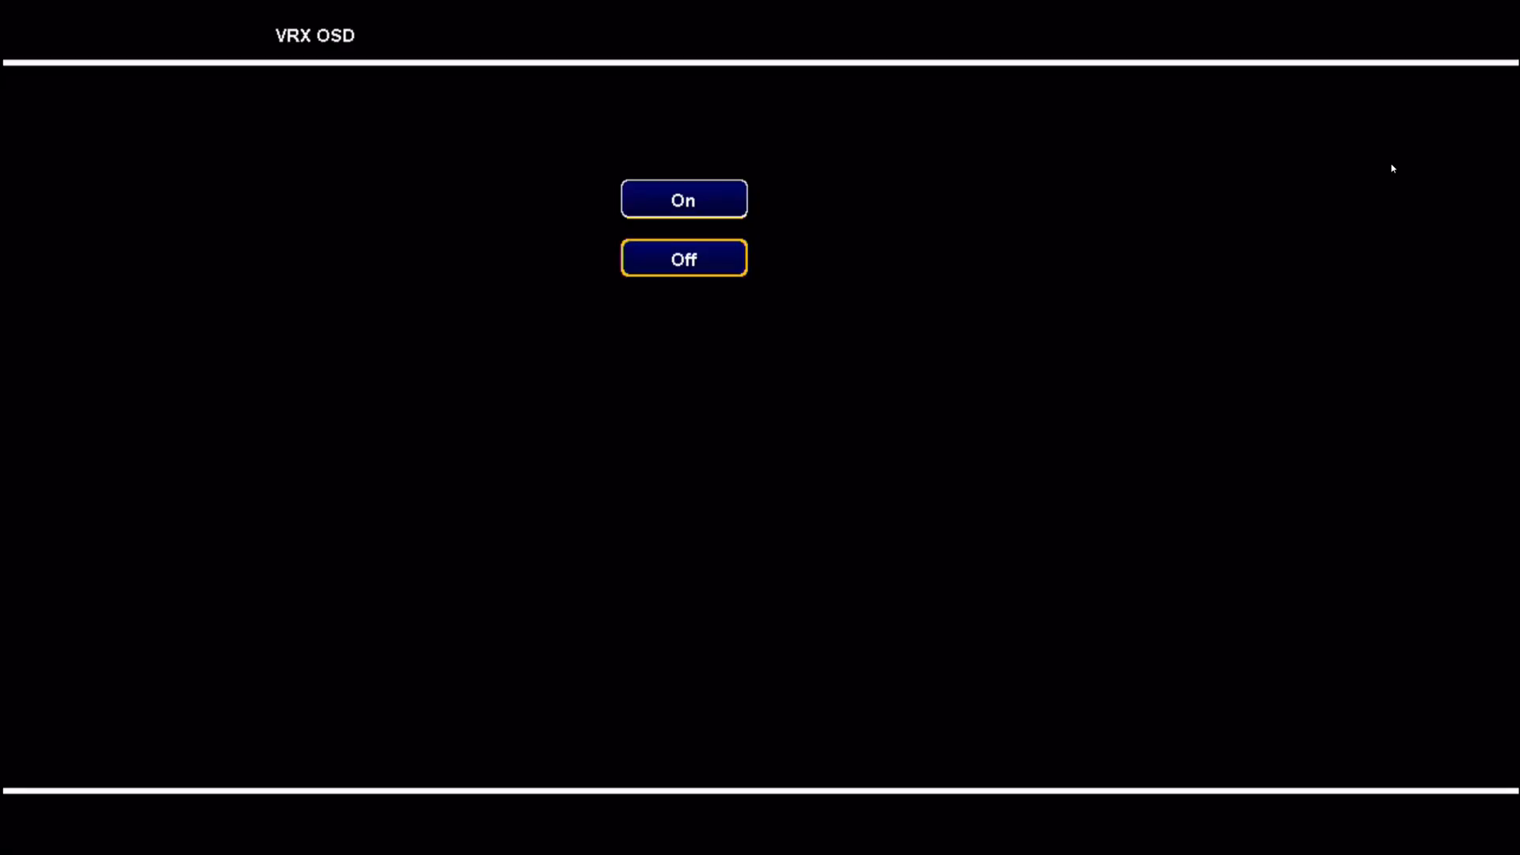
key(Return)
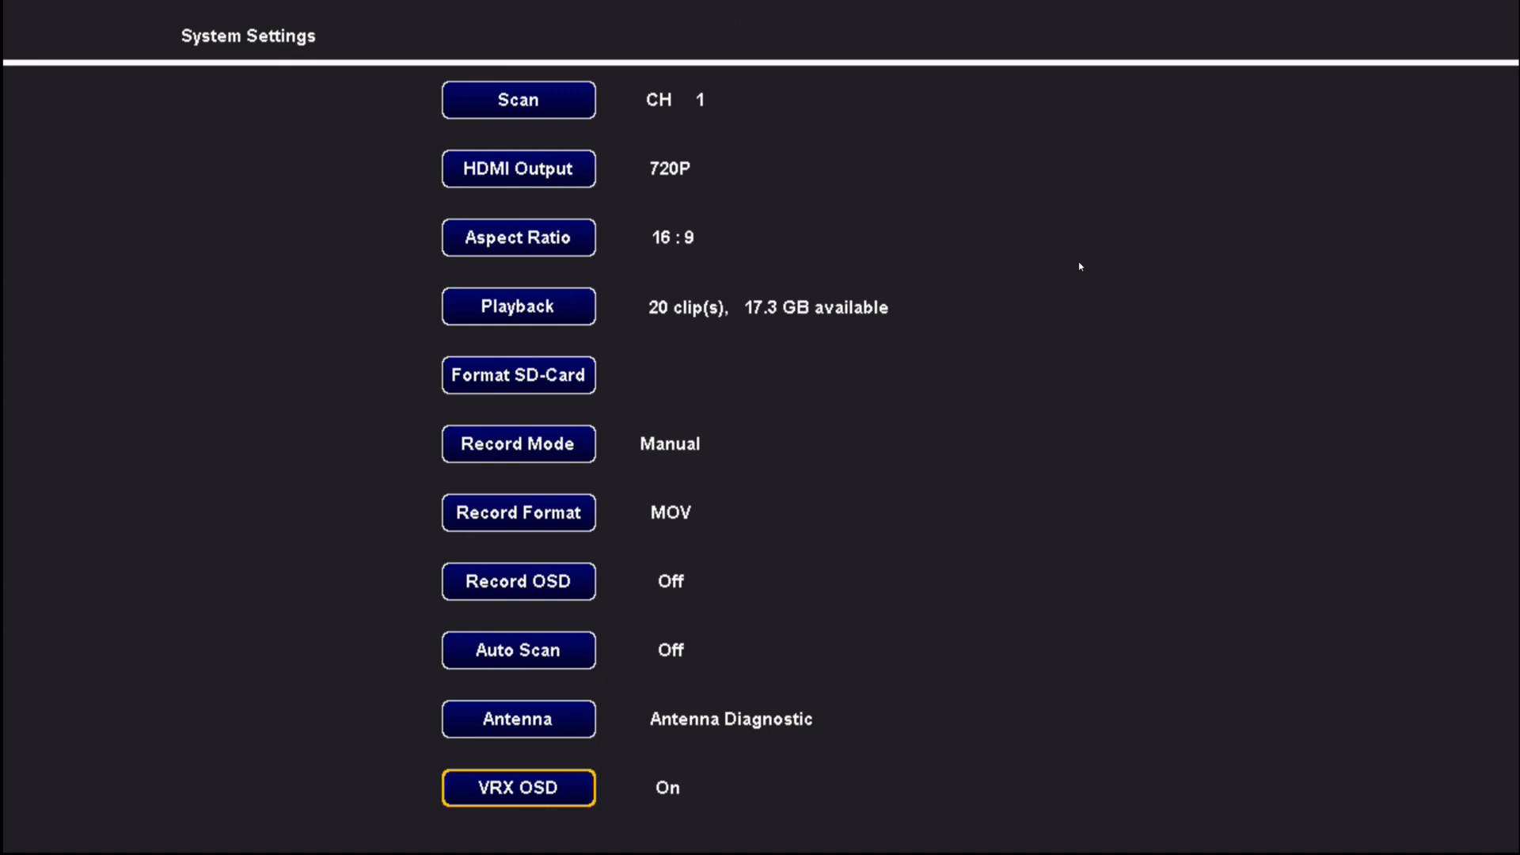
key(Down)
key(Down)
key(Down)
key(Down)
key(Down)
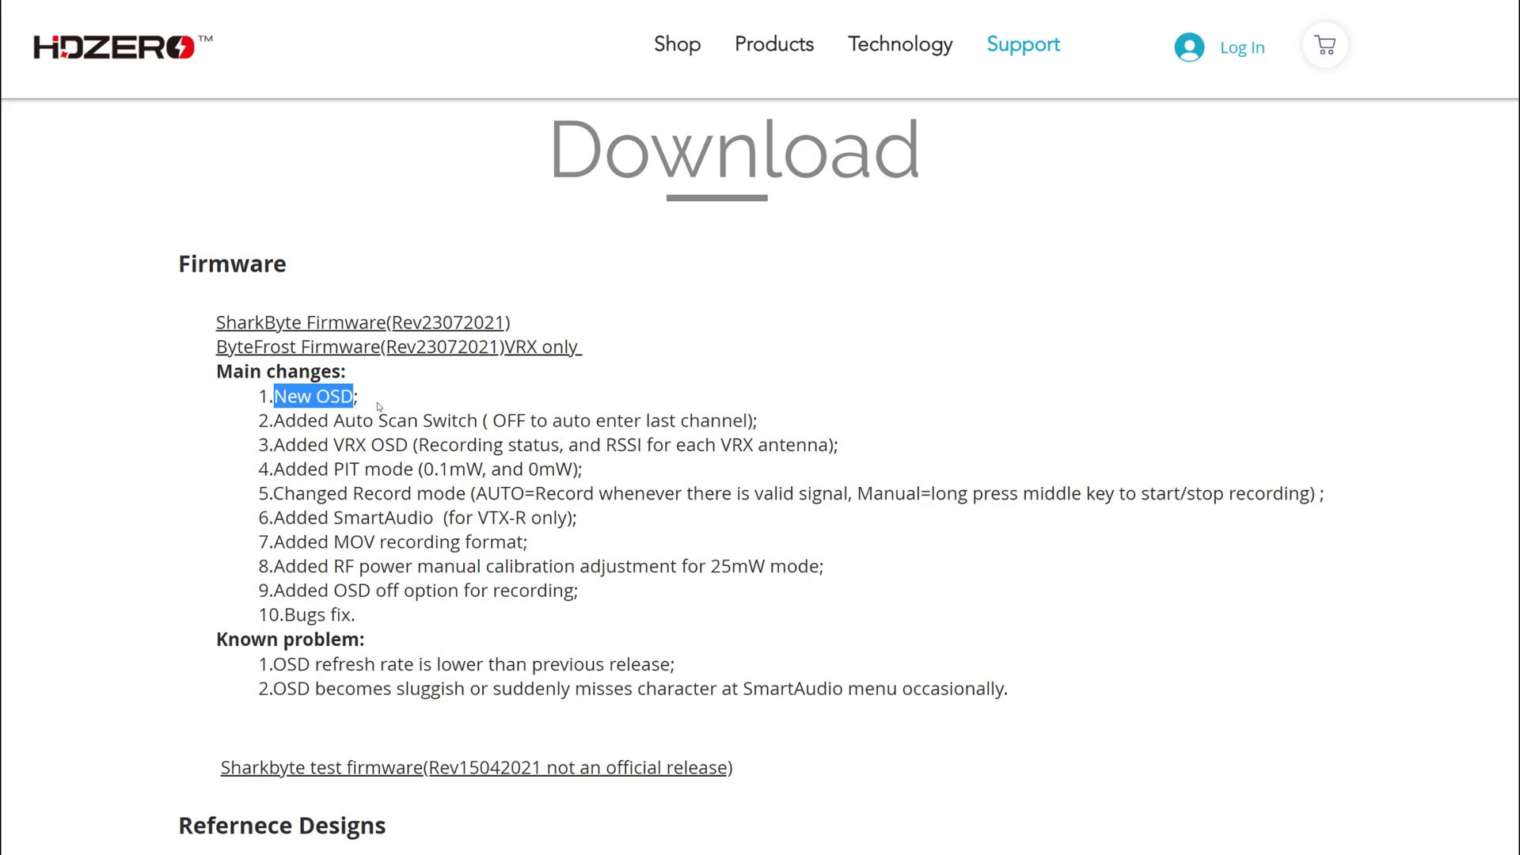
Review the firmware's main changes on the HDZero Download page, highlighting the SmartAudio, 25mW RF power calibration and OSD off recording entries
click(391, 417)
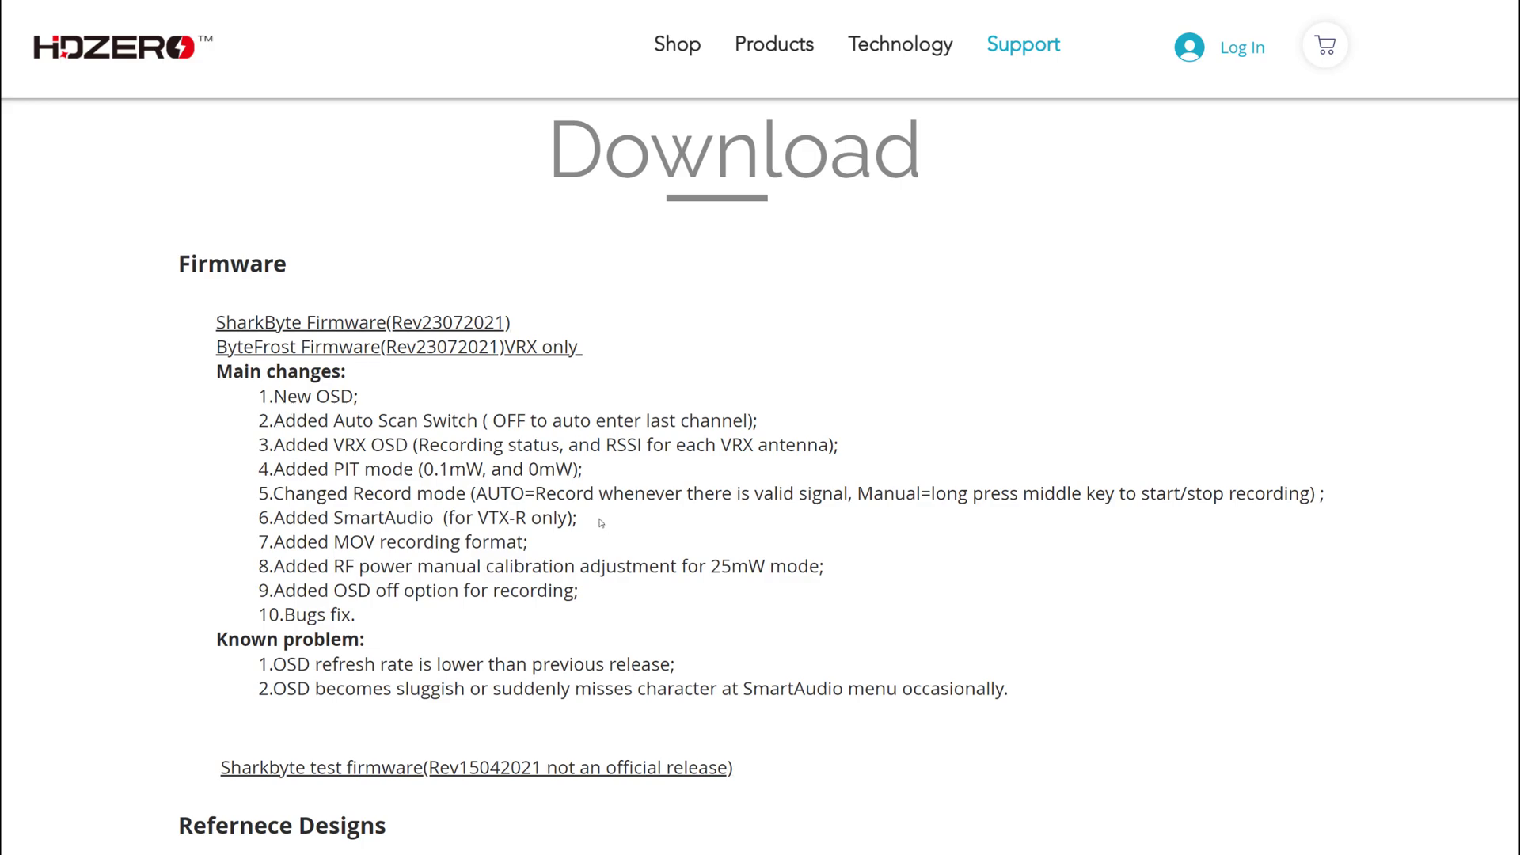
drag(600, 519, 271, 520)
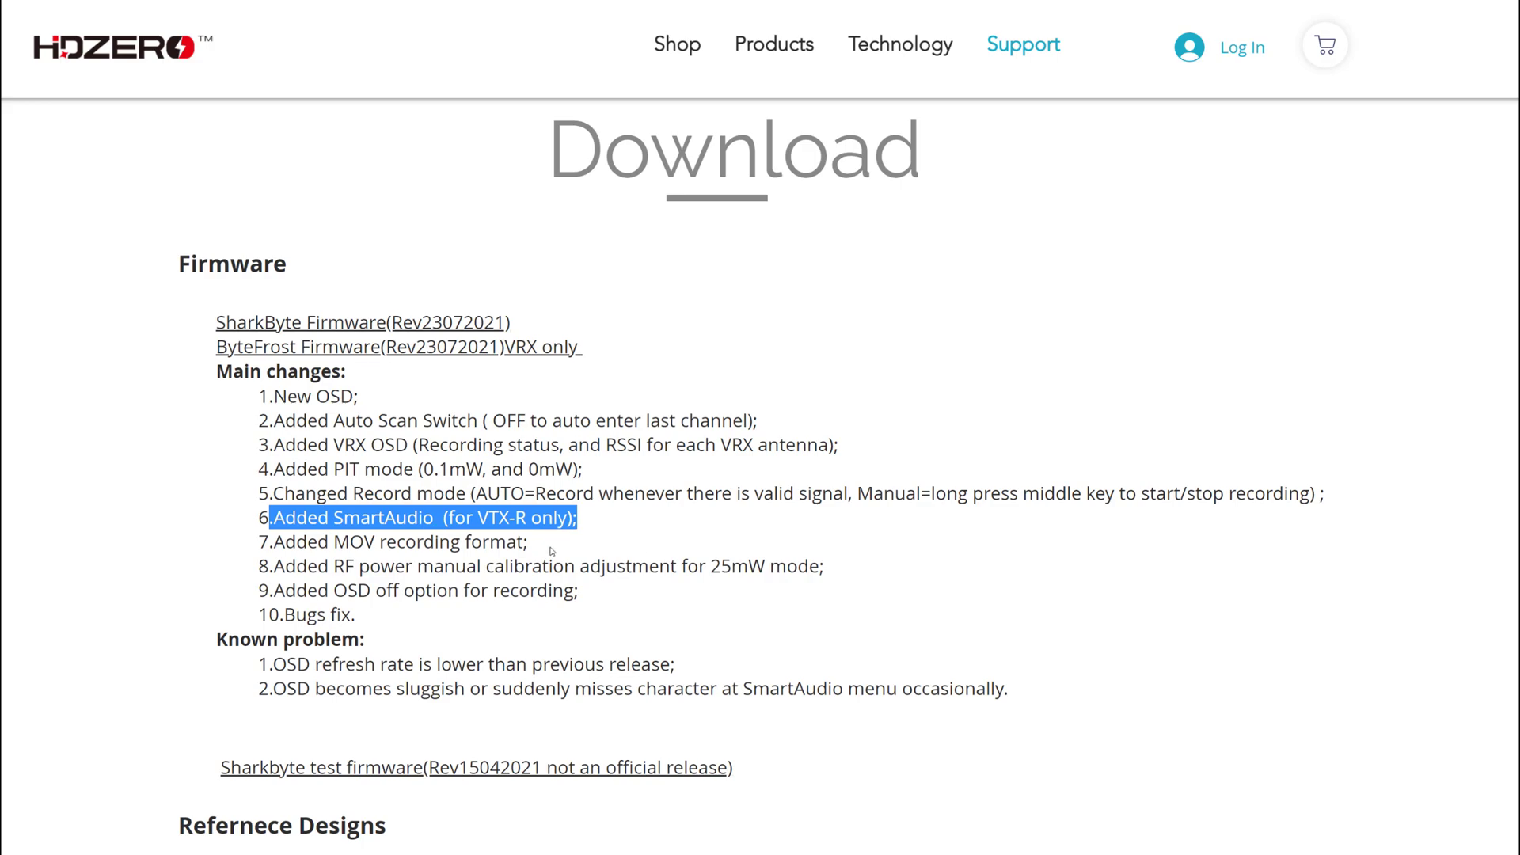
click(273, 565)
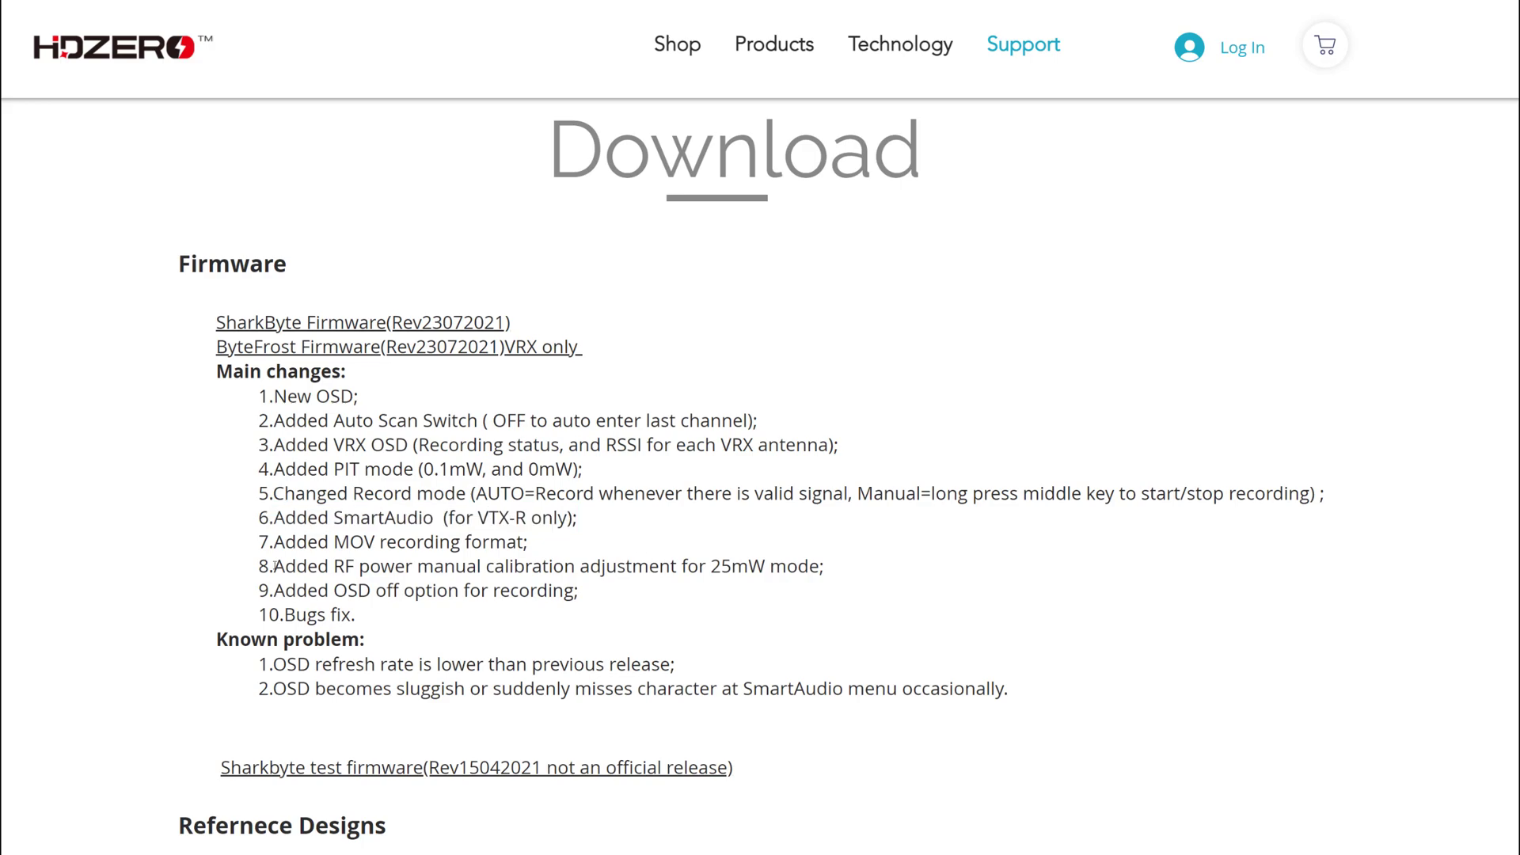
drag(273, 565, 823, 566)
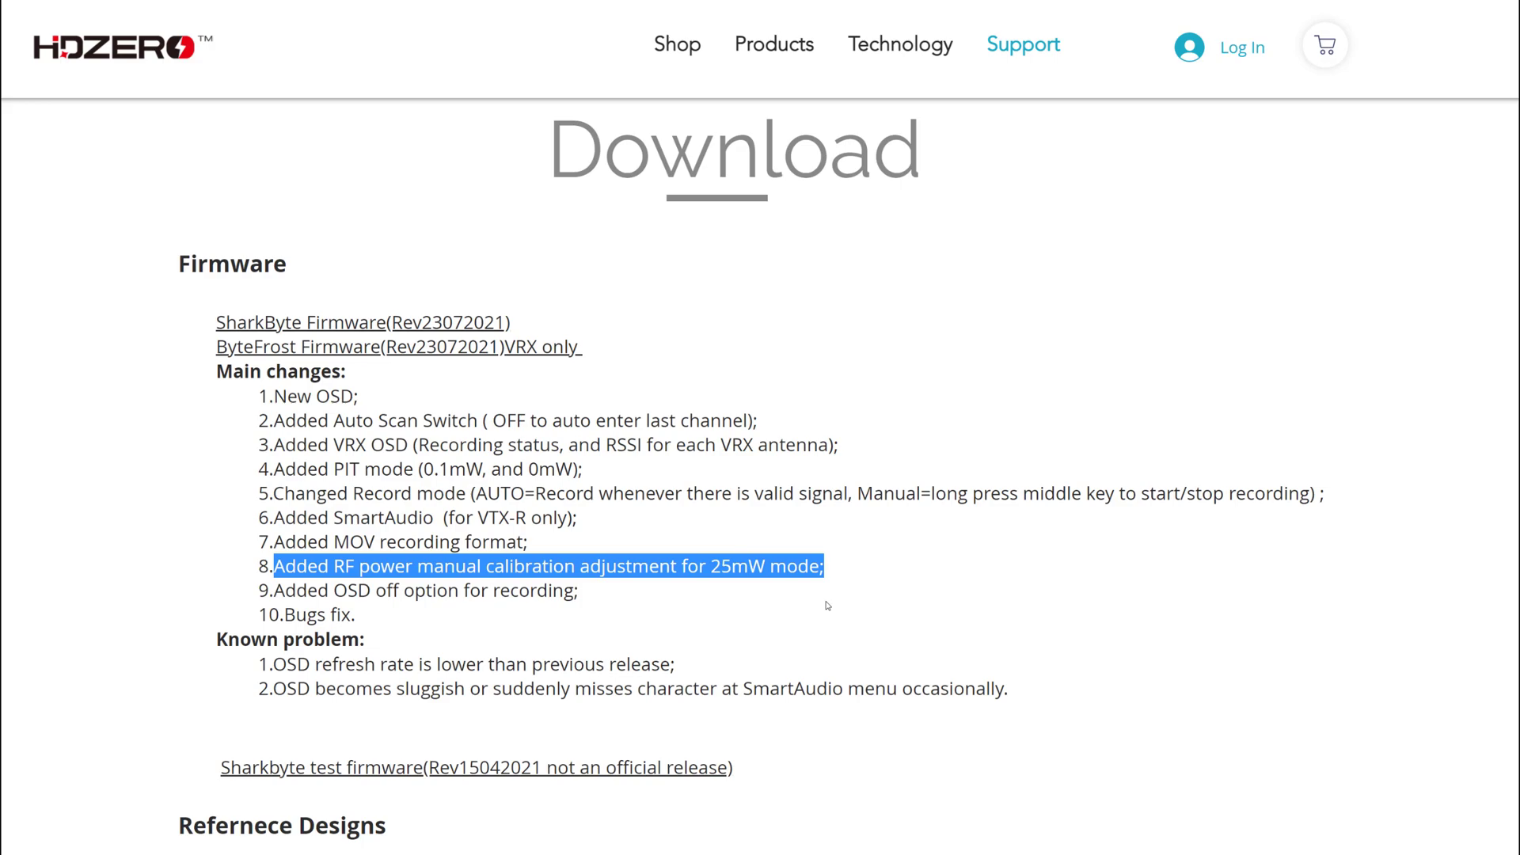
click(696, 592)
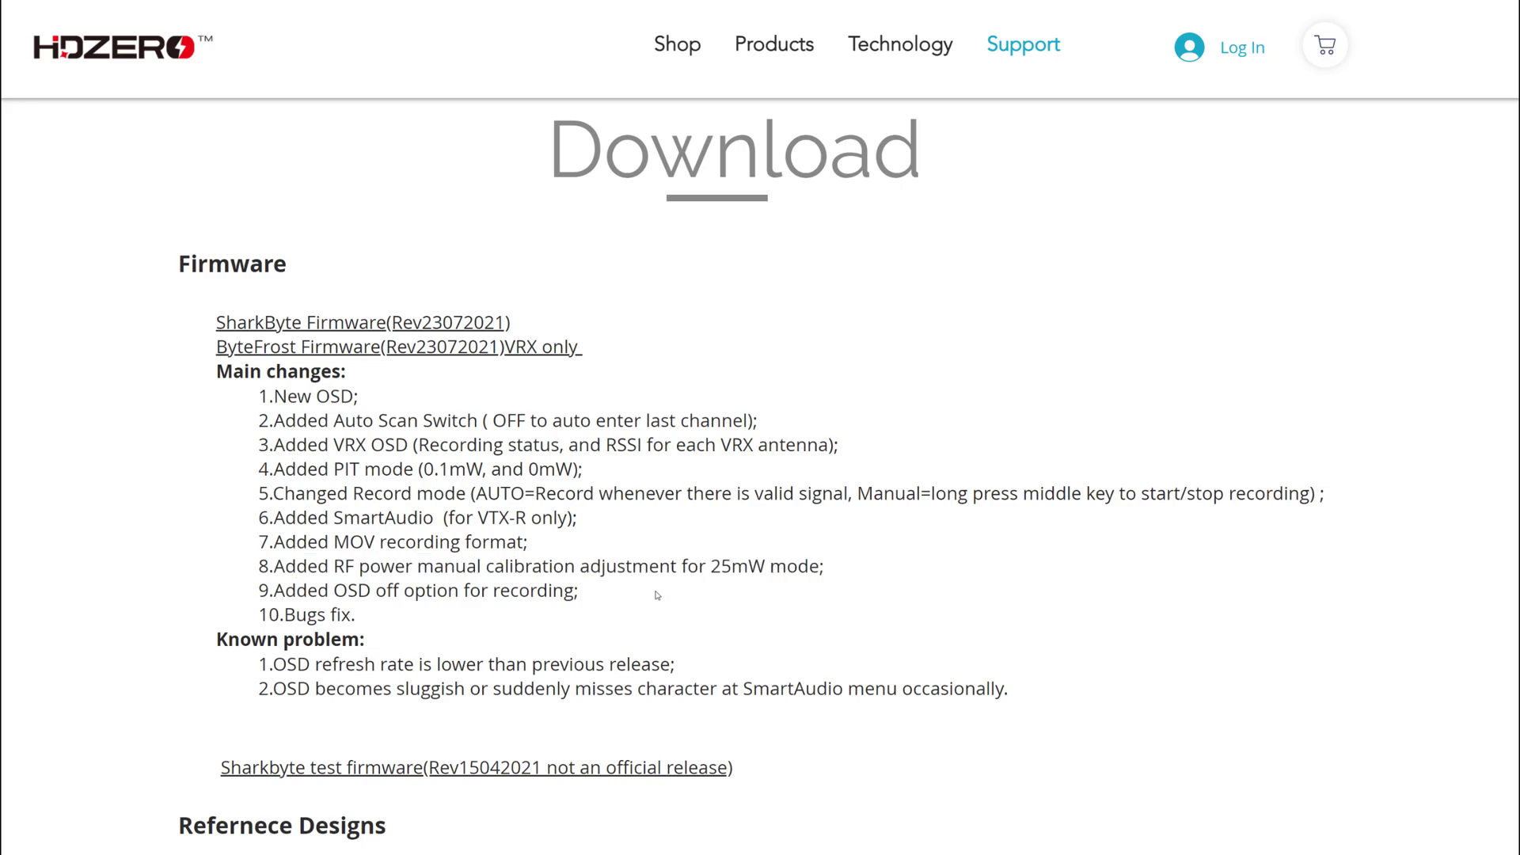
drag(656, 595, 270, 592)
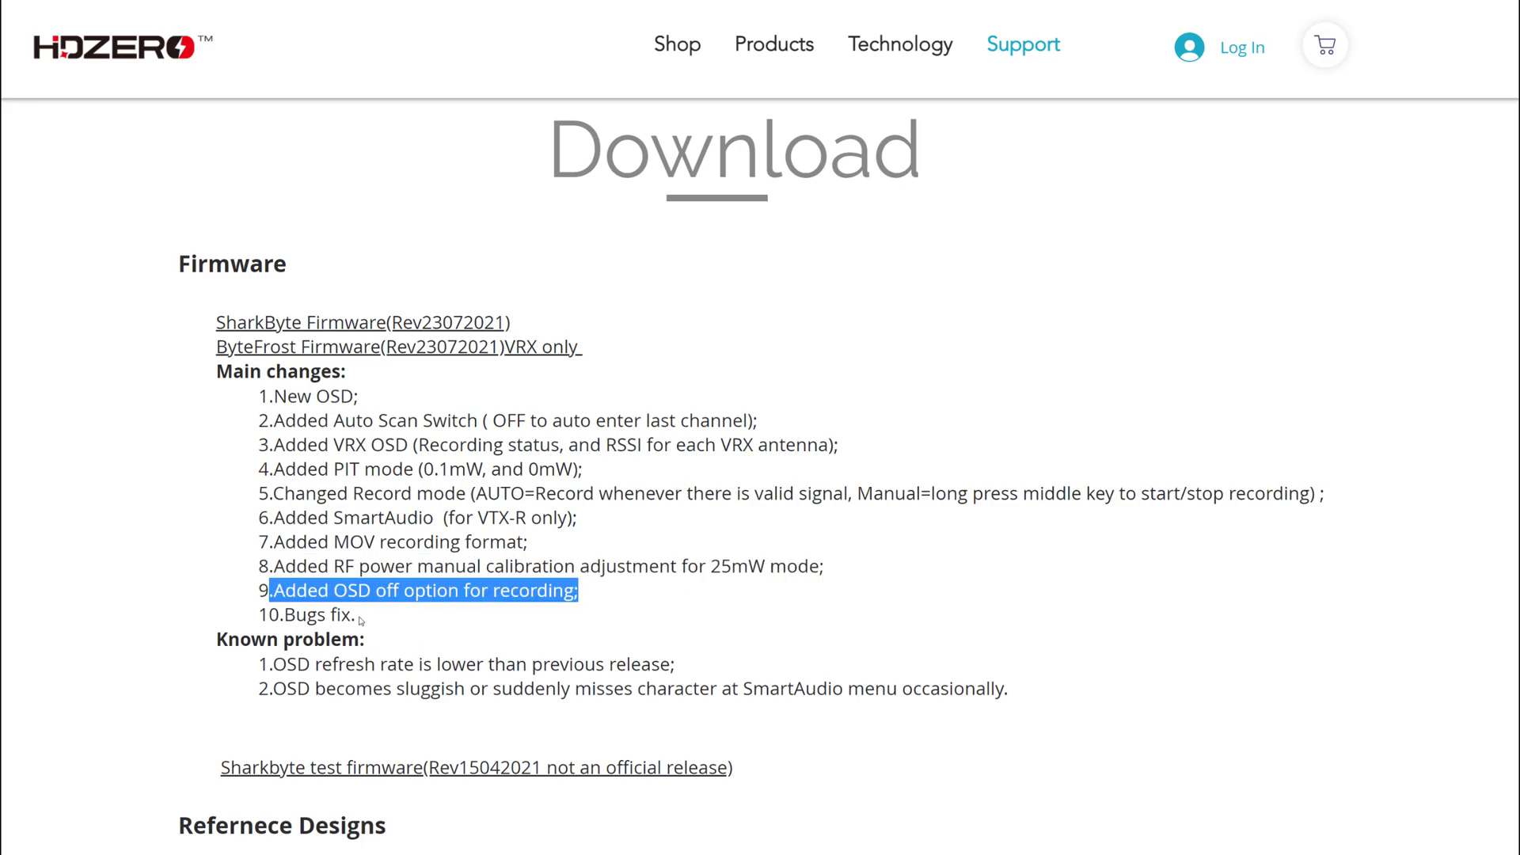
Highlight the bug fix entry at the end of the firmware's main changes list and review it, clearing the highlight when done
drag(360, 621, 258, 618)
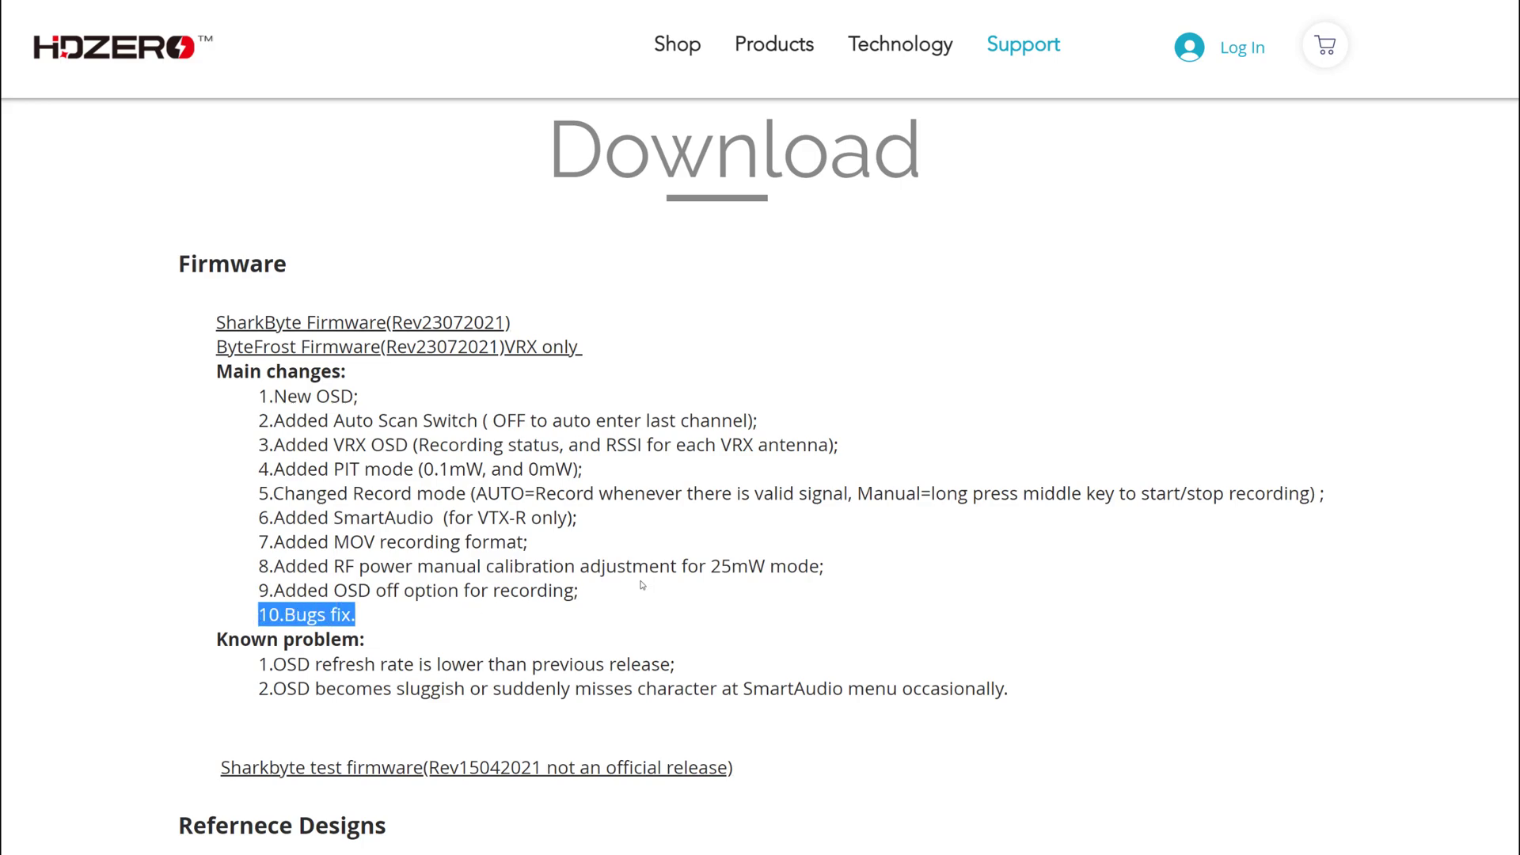
scroll(600, 622, down, 3)
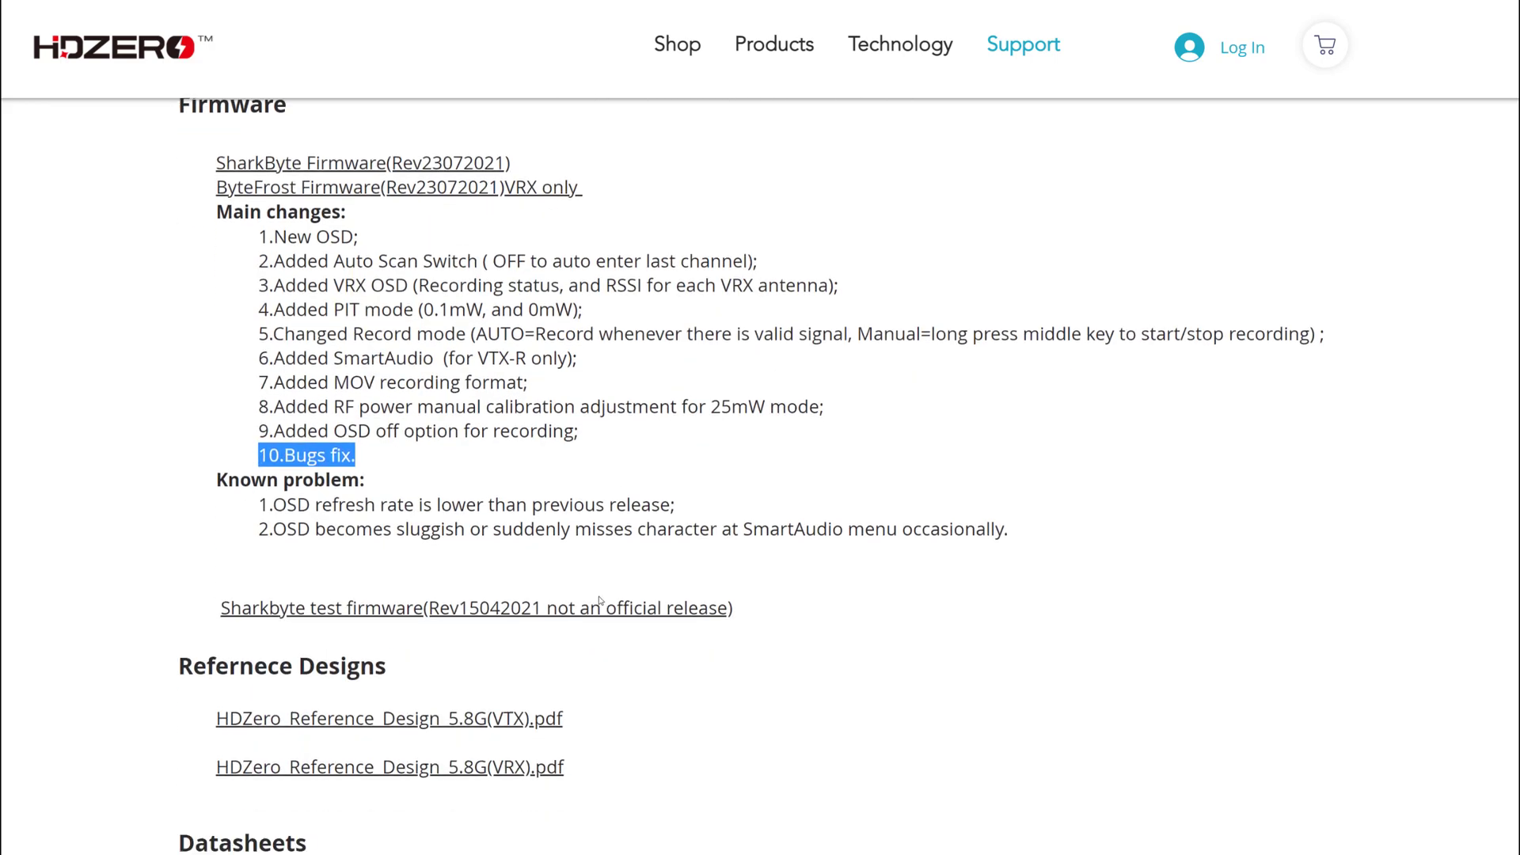
click(398, 448)
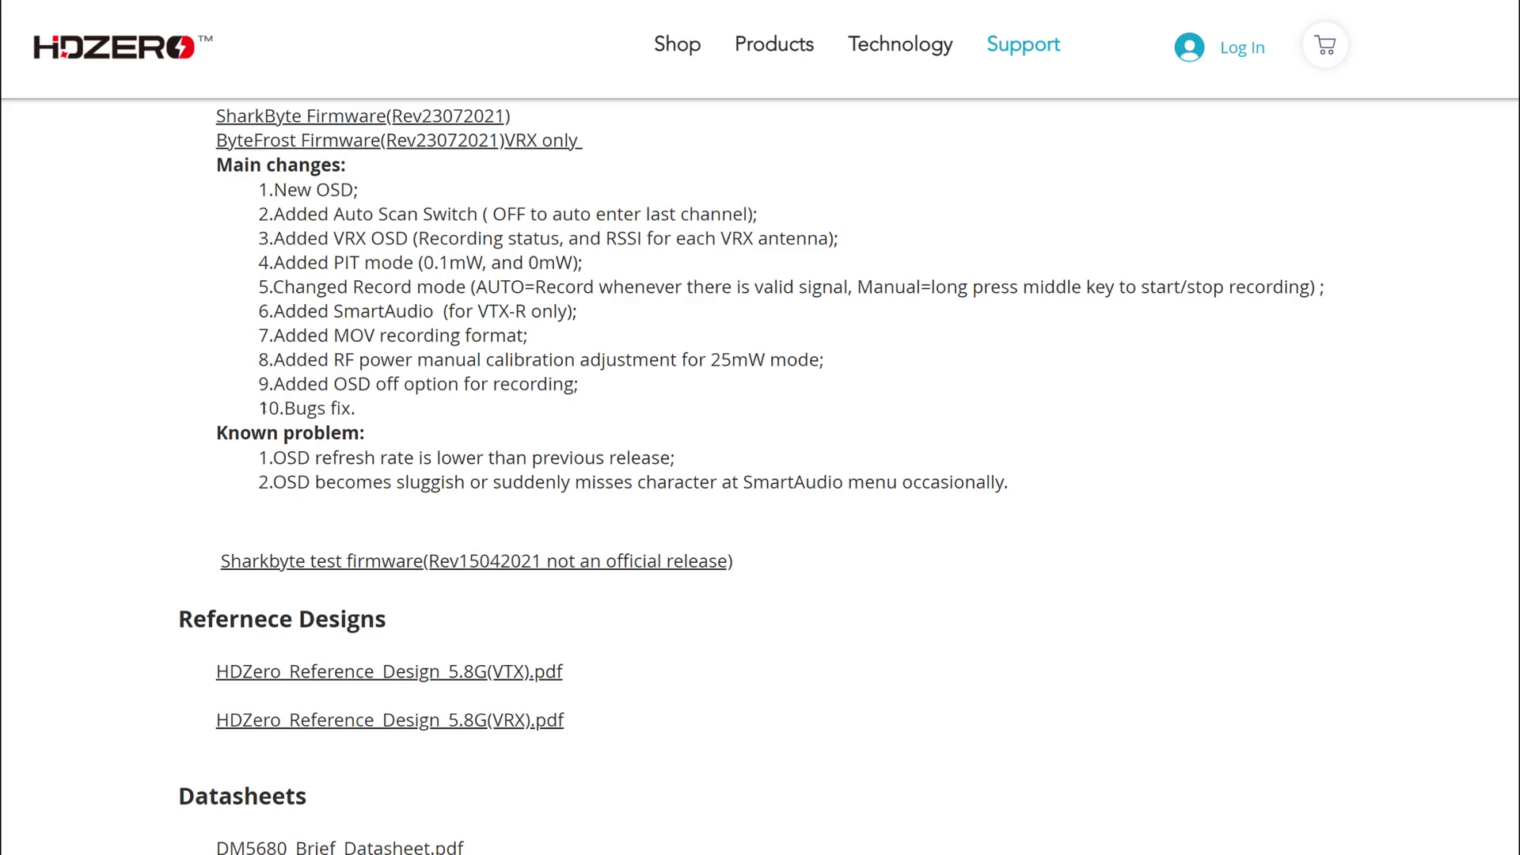
drag(262, 408, 360, 408)
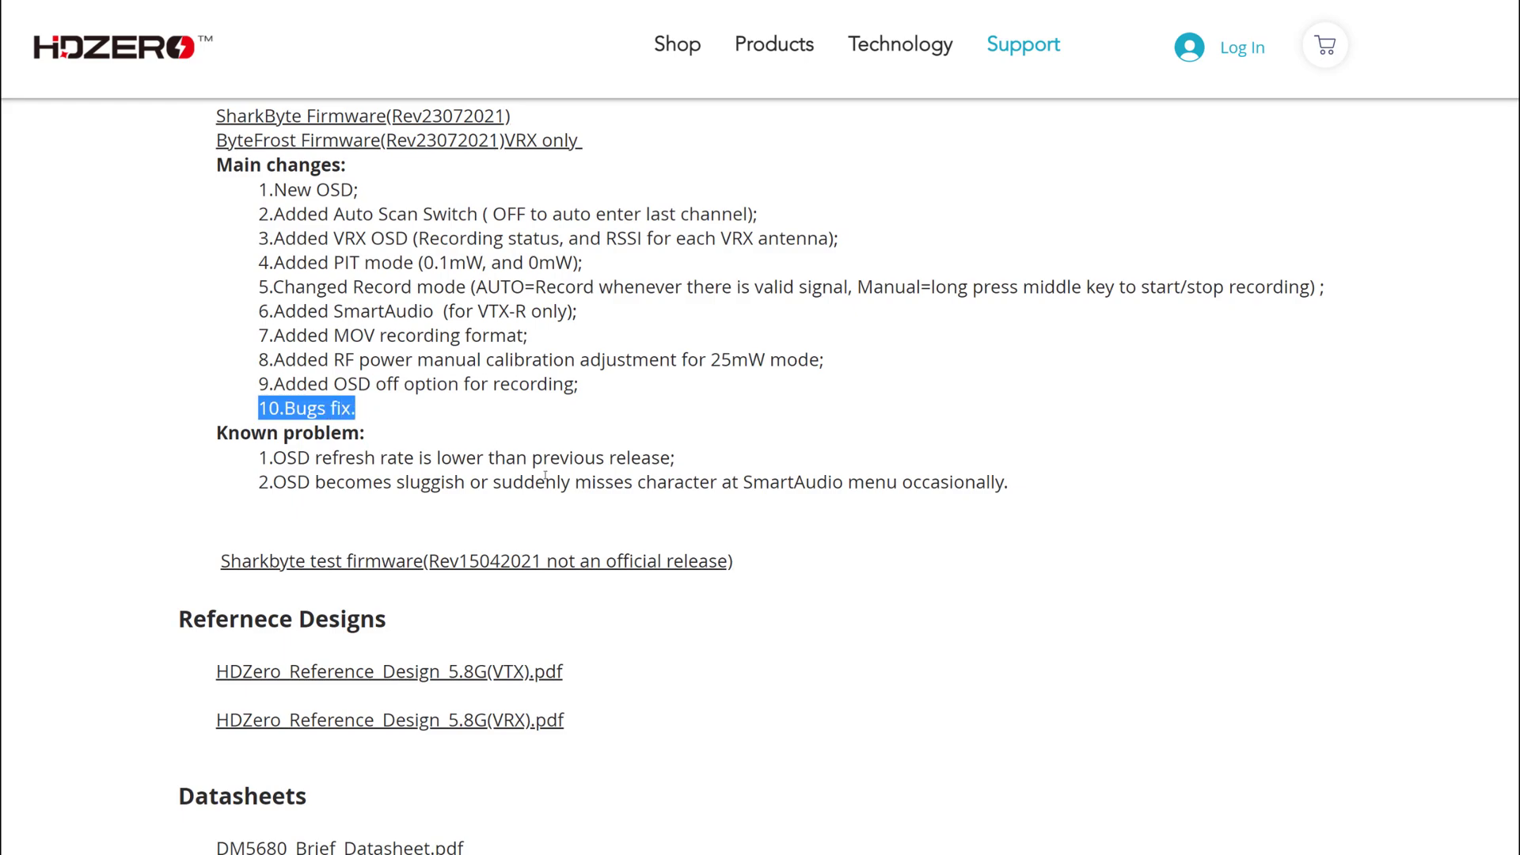
scroll(545, 475, up, 1)
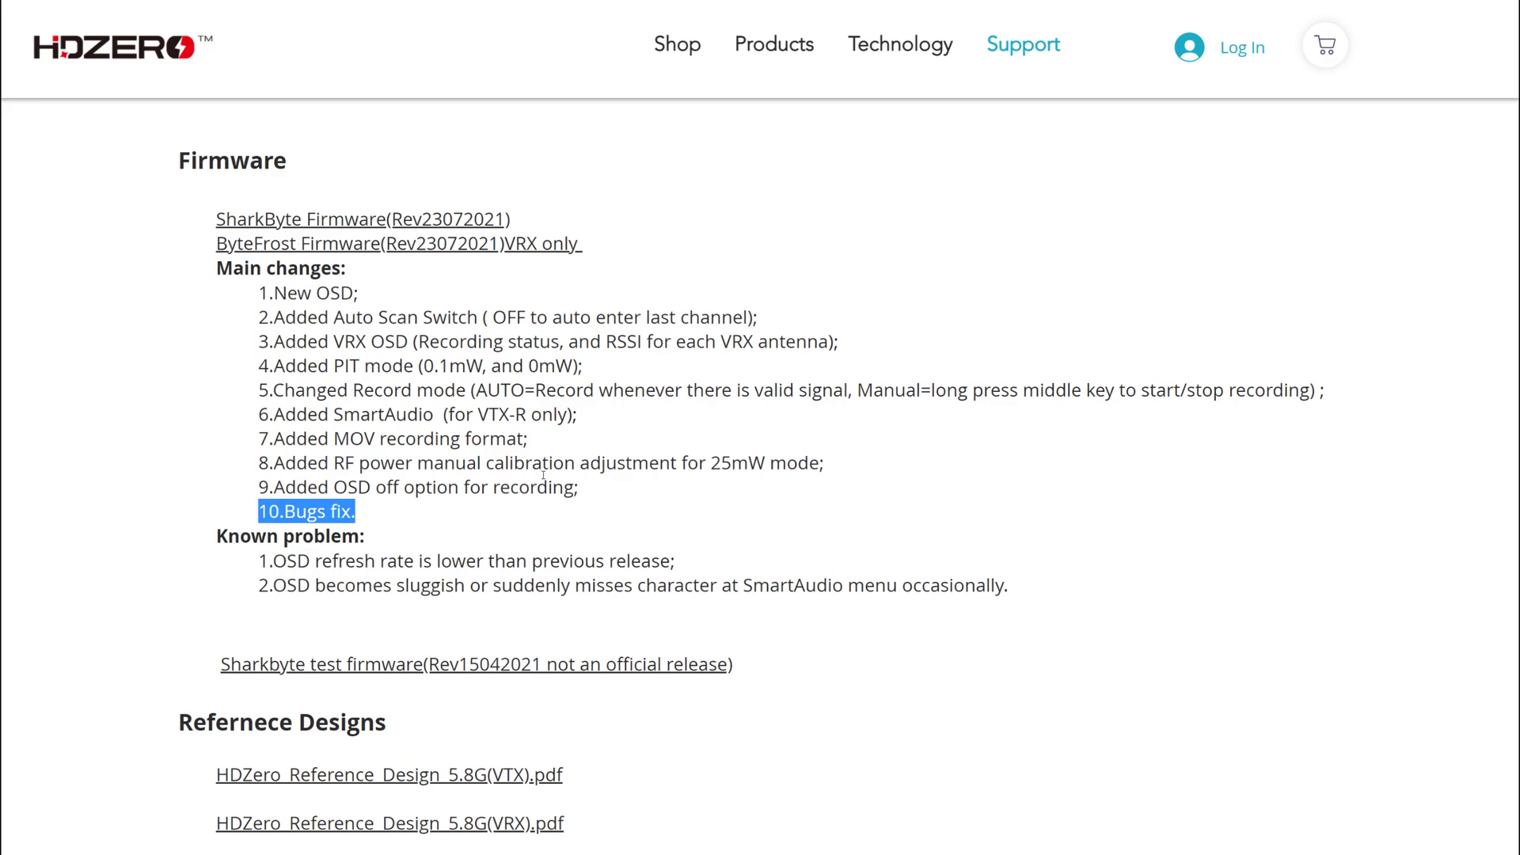
click(362, 545)
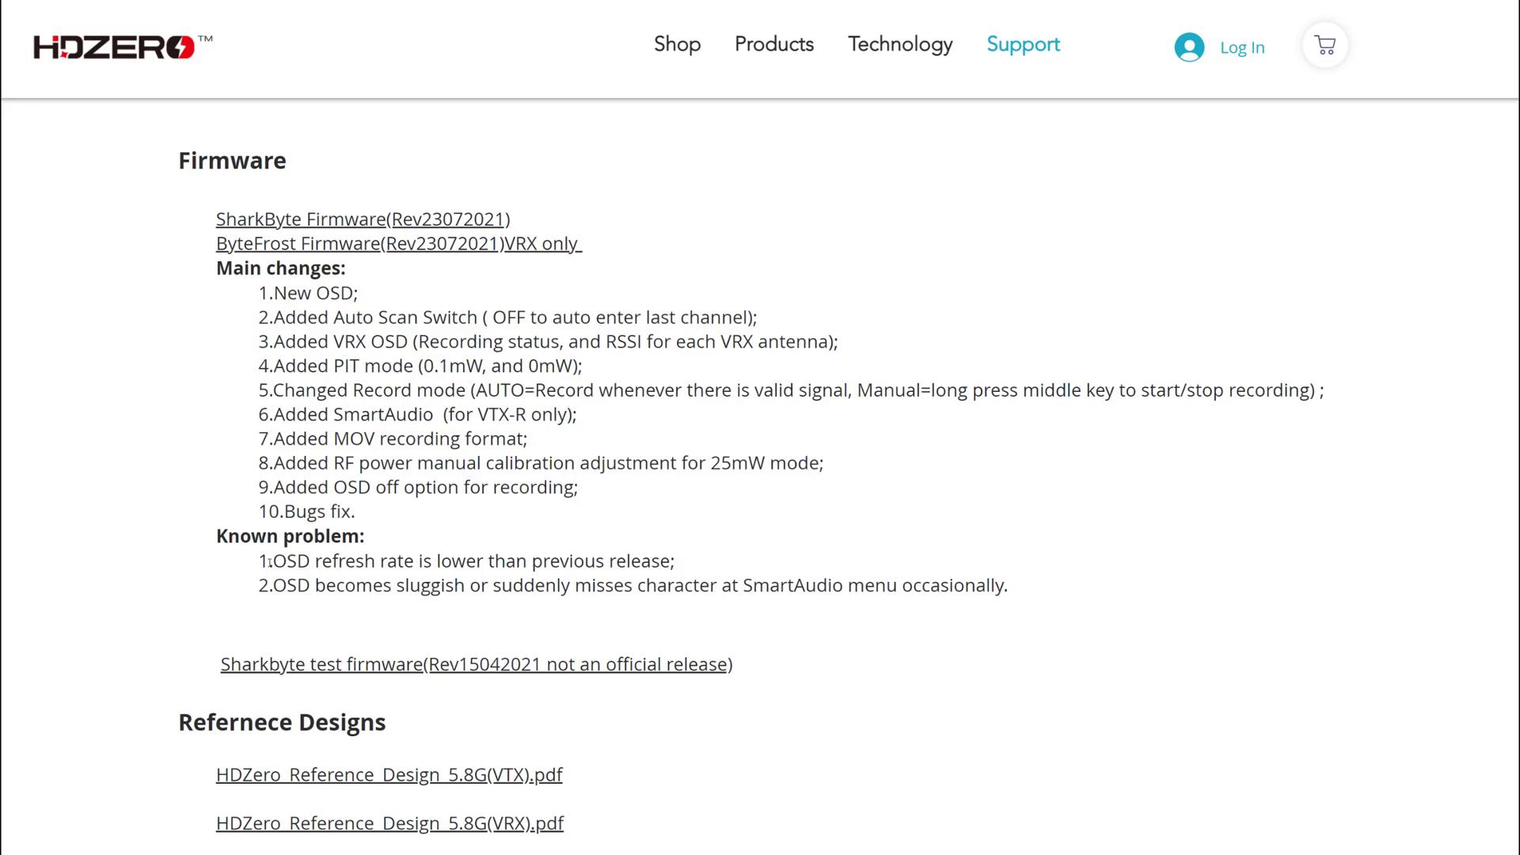
Review the firmware's known problems, highlighting the OSD refresh rate entry and the SmartAudio menu entry in turn
drag(270, 562, 677, 567)
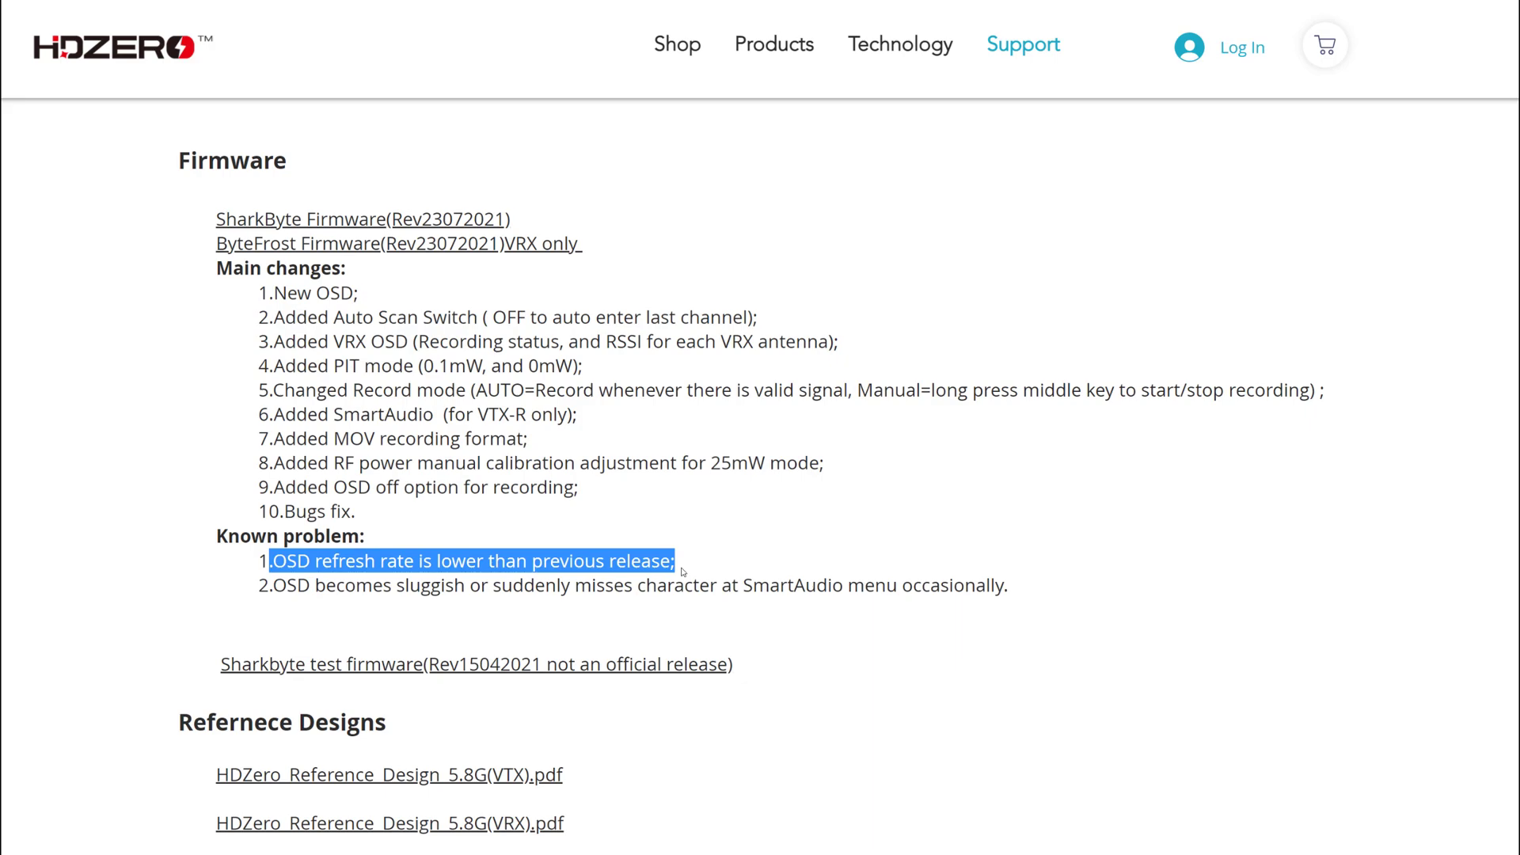
click(683, 572)
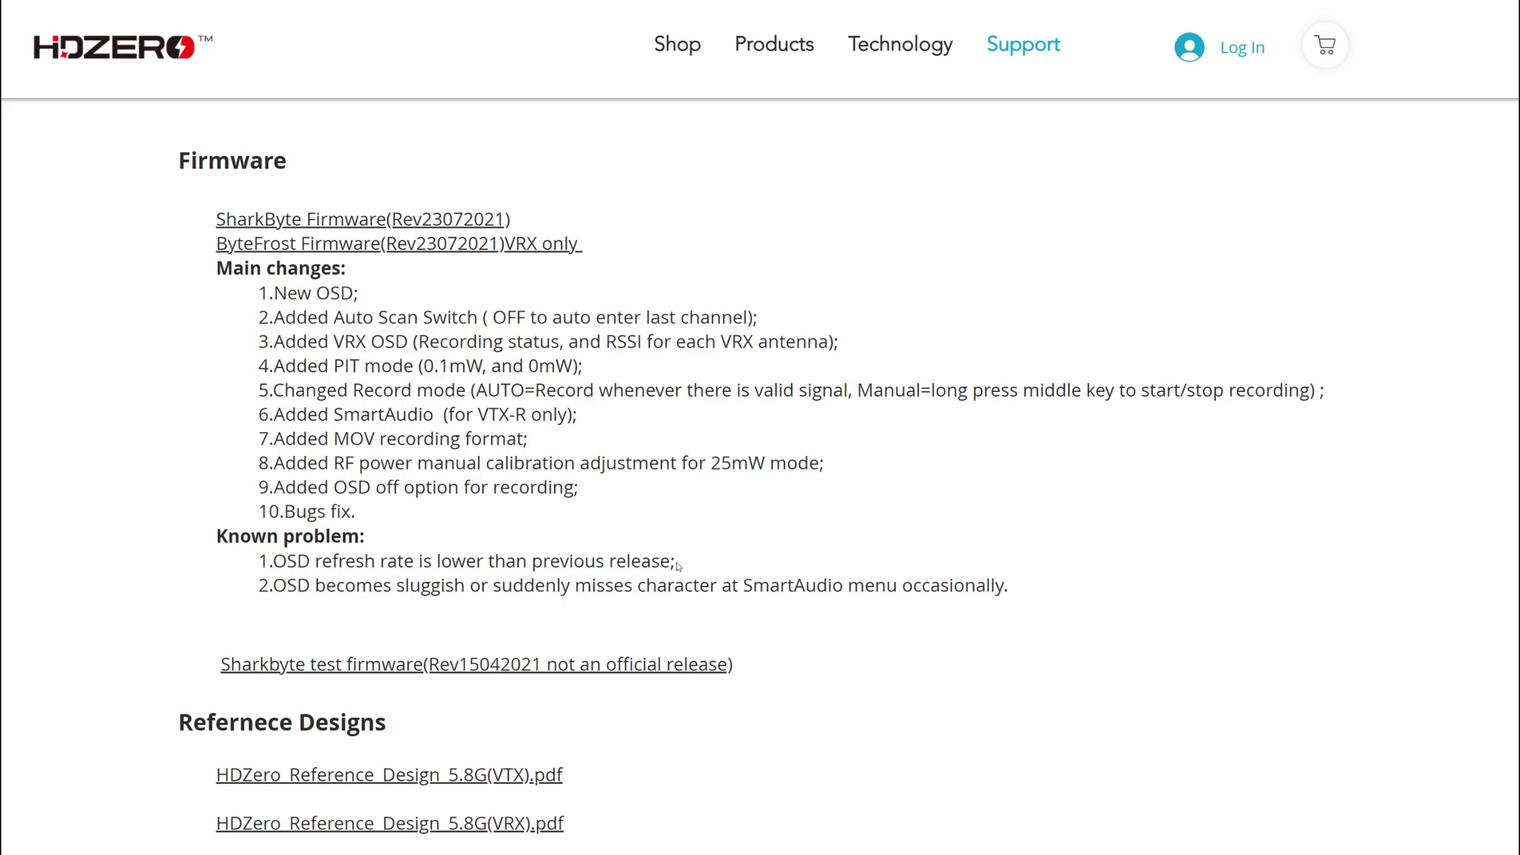
drag(675, 567, 263, 561)
click(290, 557)
drag(269, 586, 1024, 593)
click(1023, 592)
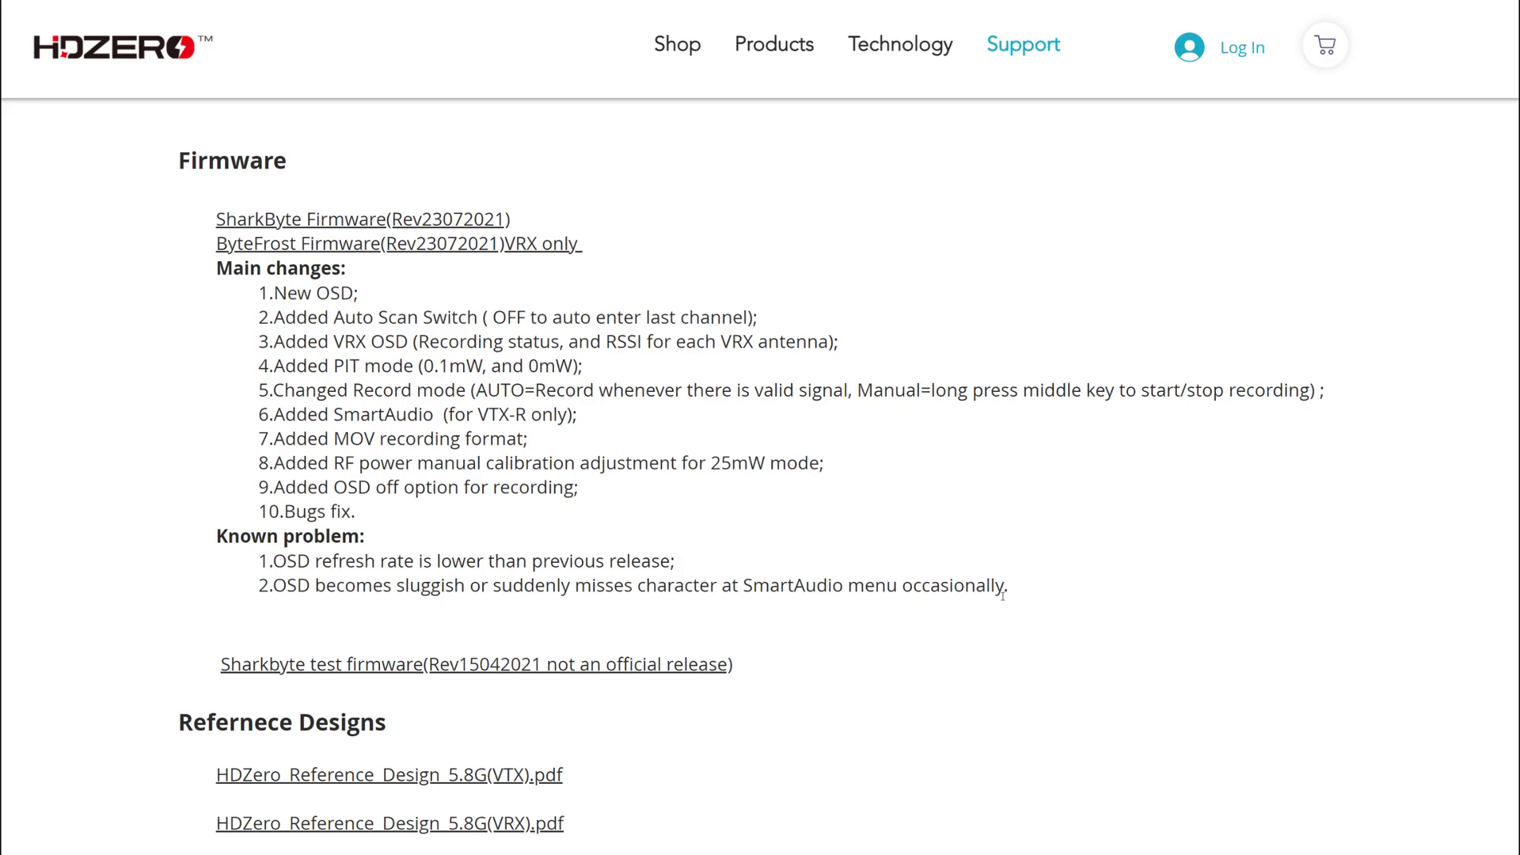